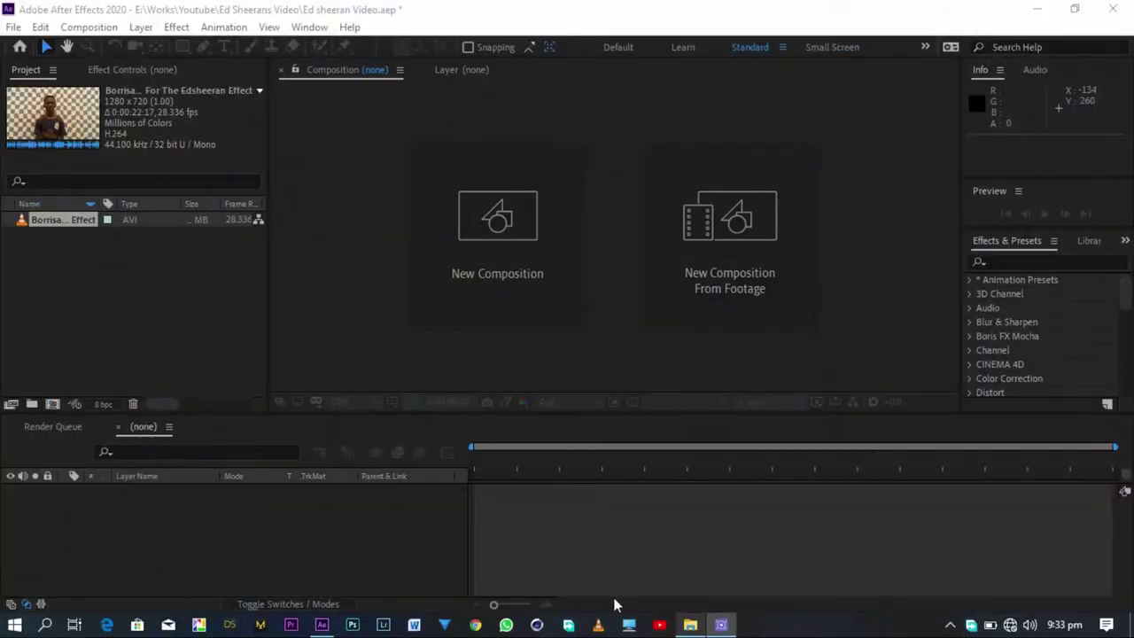
Create a new composition from the imported AVI clip and rename its layer Clean Plate'.
{"action": "right_click", "coordinate": [69, 220]}
{"action": "left_click", "coordinate": [173, 270]}
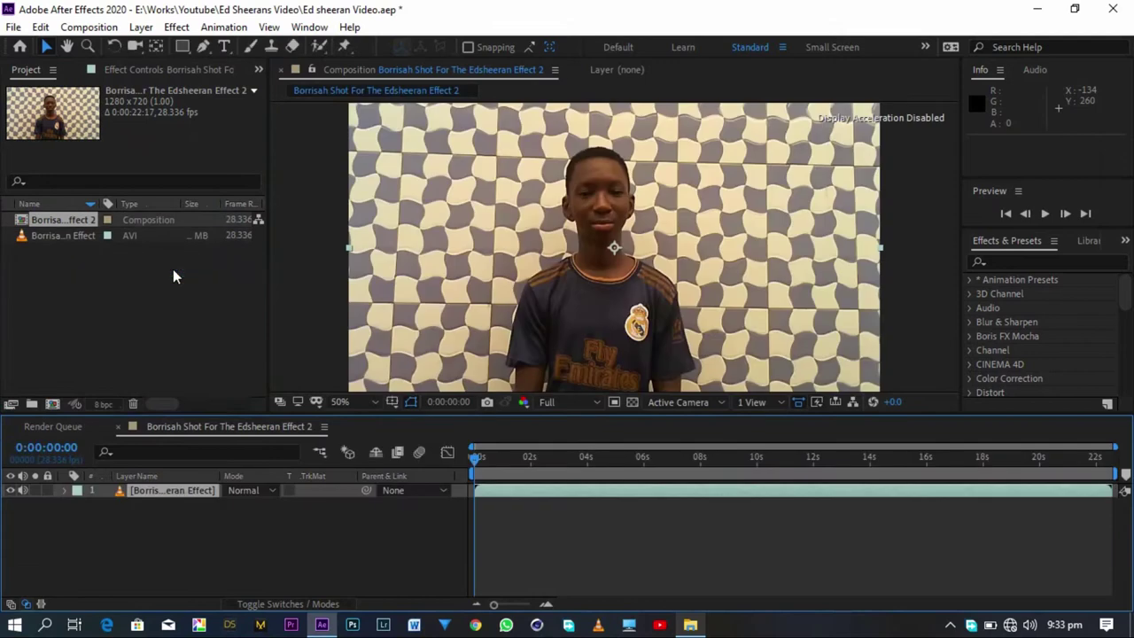
{"action": "key", "text": "Return"}
{"action": "type", "text": "Clean Plate'"}
{"action": "key", "text": "Return"}
Duplicate the Clean Plate' layer and rename the copy Mocha Track.
{"action": "key", "text": "ctrl+d"}
{"action": "key", "text": "Return"}
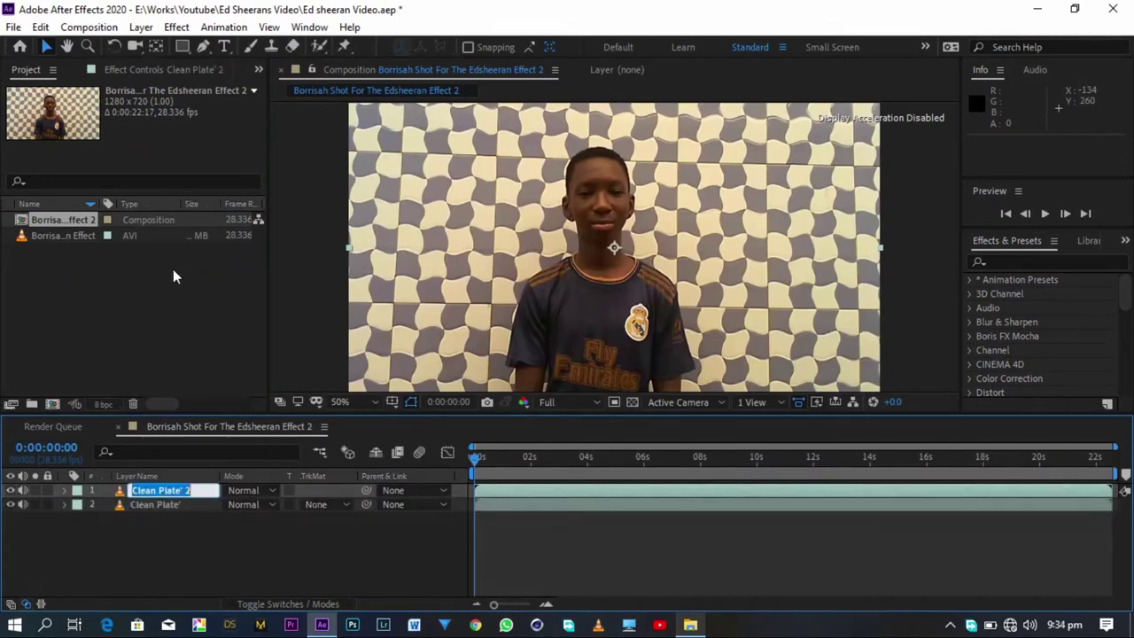
{"action": "type", "text": "Mocha Track"}
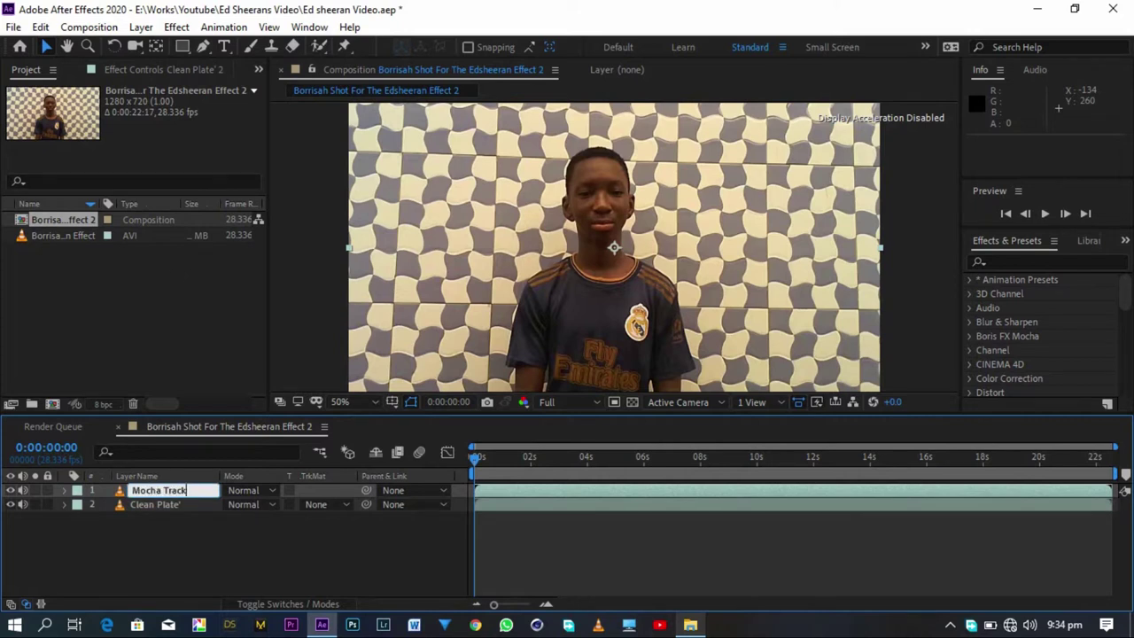
{"action": "key", "text": "Return"}
Apply the Mocha Pro effect to the Mocha Track layer and launch Mocha in LE mode.
{"action": "left_click", "coordinate": [179, 28]}
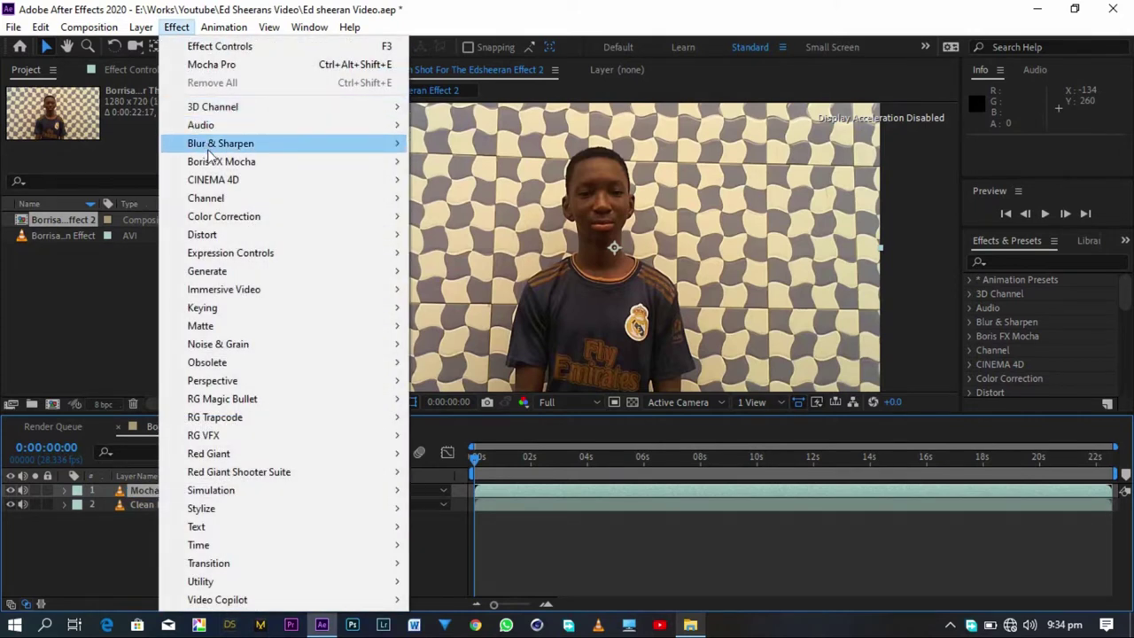
{"action": "mouse_move", "coordinate": [229, 163]}
{"action": "left_click", "coordinate": [494, 181]}
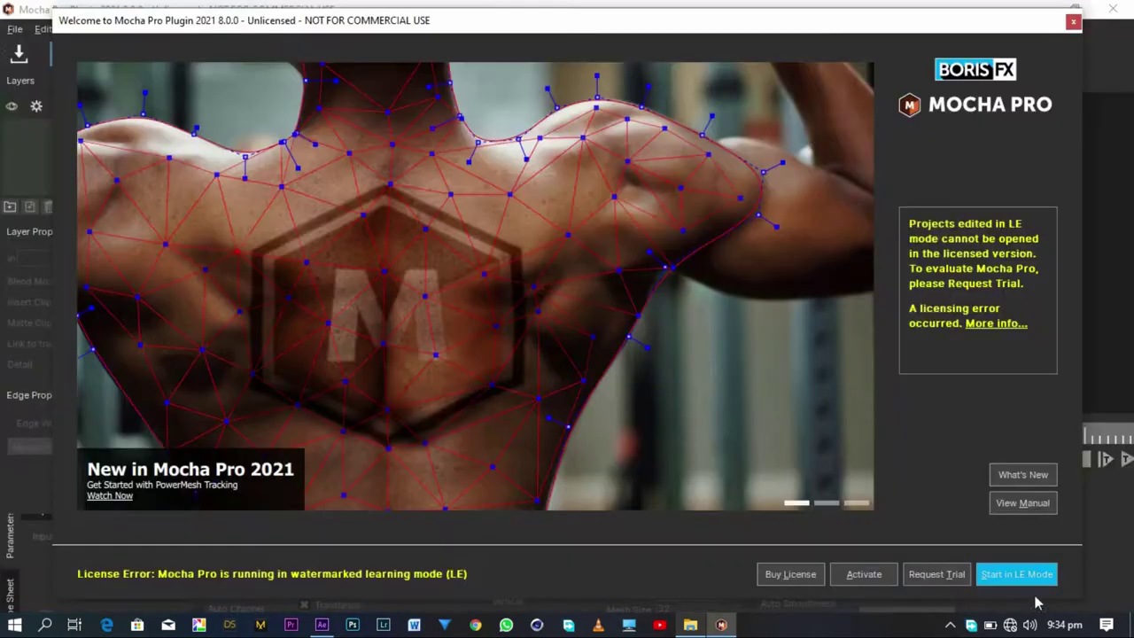
{"action": "left_click", "coordinate": [1017, 574]}
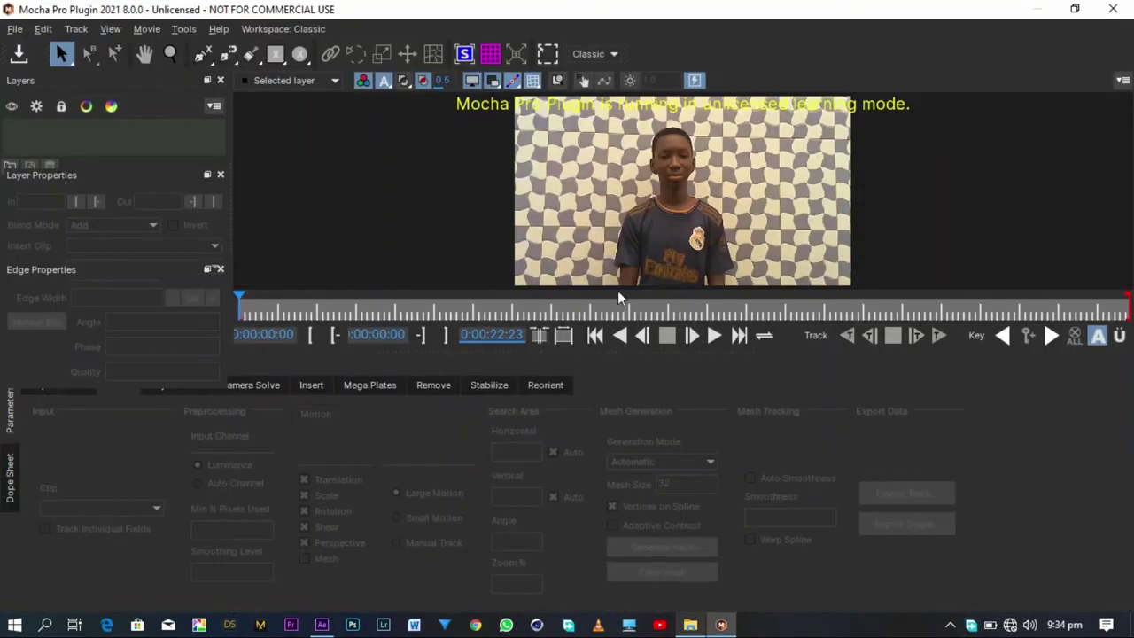
Draw a closed X-spline around the subject's face, from the chin up to the hairline.
{"action": "left_click_drag", "start_coordinate": [689, 190], "coordinate": [682, 64]}
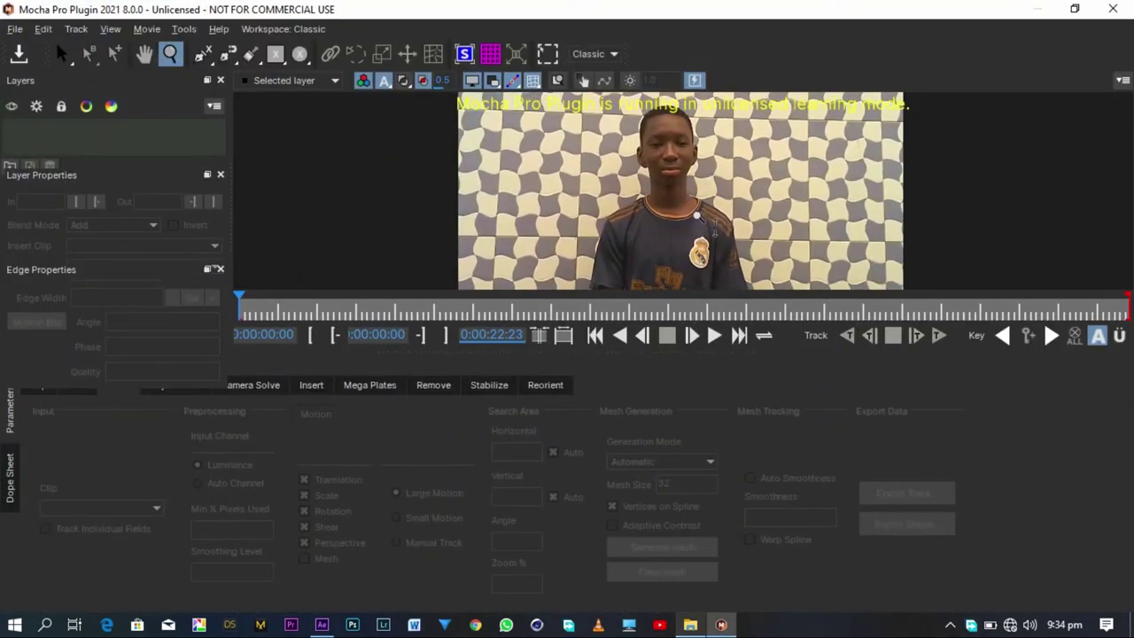
{"action": "left_click_drag", "start_coordinate": [697, 215], "coordinate": [659, 79]}
{"action": "left_click_drag", "start_coordinate": [673, 164], "coordinate": [668, 30]}
{"action": "key", "text": "x"}
{"action": "left_click_drag", "start_coordinate": [684, 140], "coordinate": [559, 236]}
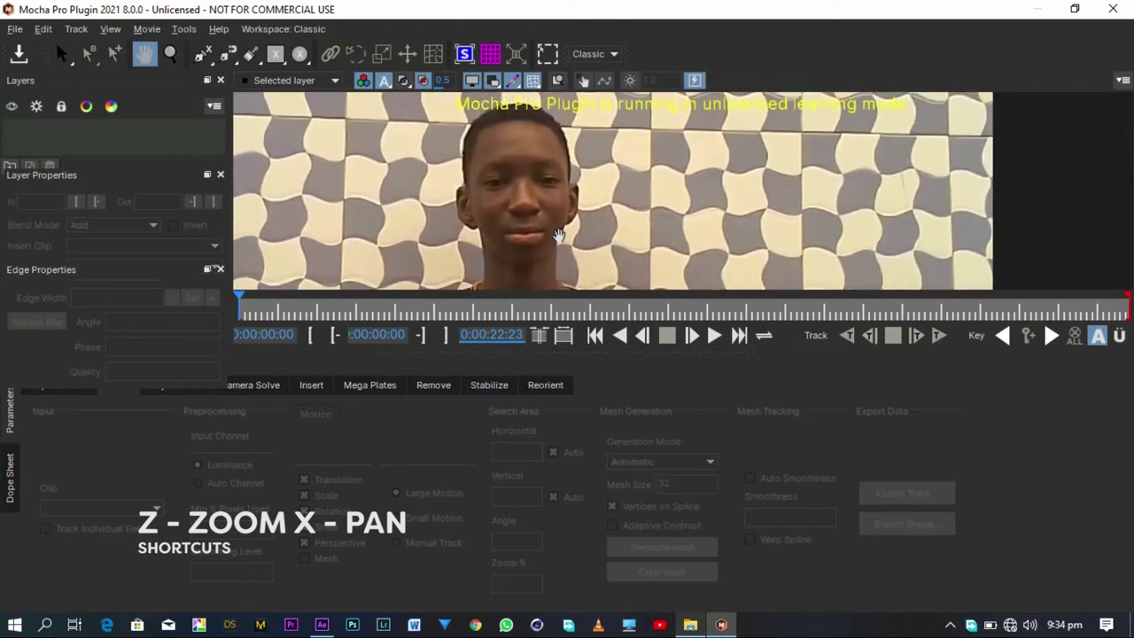
{"action": "left_click", "coordinate": [203, 54]}
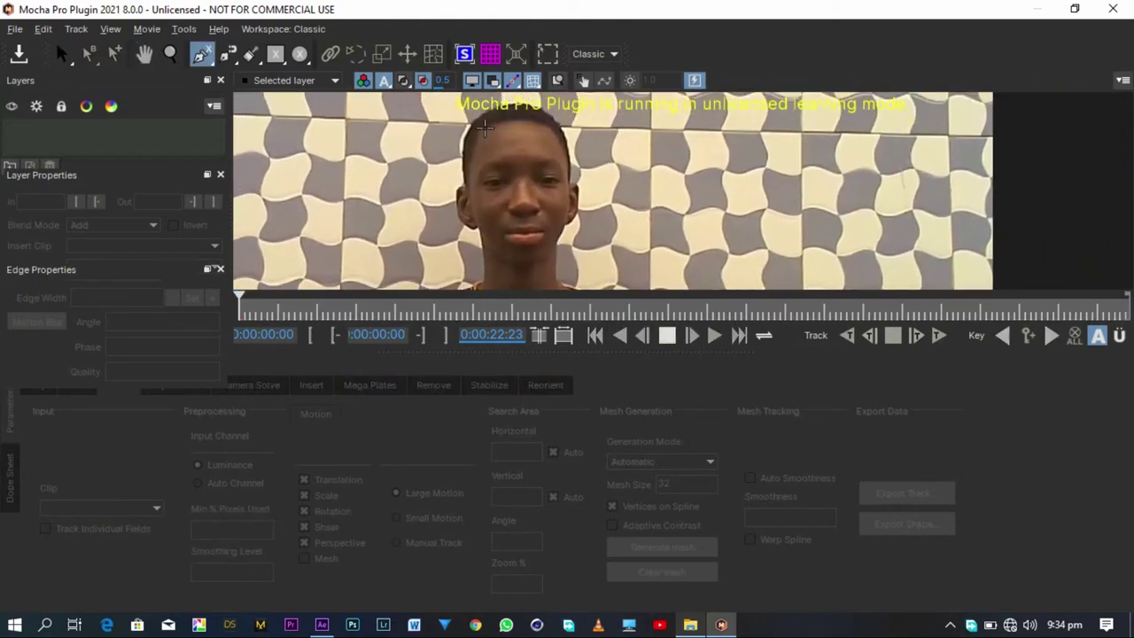
{"action": "left_click", "coordinate": [485, 129]}
{"action": "left_click", "coordinate": [549, 256]}
{"action": "left_click", "coordinate": [565, 229]}
{"action": "left_click", "coordinate": [569, 190]}
{"action": "left_click", "coordinate": [567, 151]}
{"action": "left_click", "coordinate": [555, 127]}
{"action": "left_click", "coordinate": [541, 117]}
{"action": "left_click", "coordinate": [506, 115]}
{"action": "right_click", "coordinate": [506, 116]}
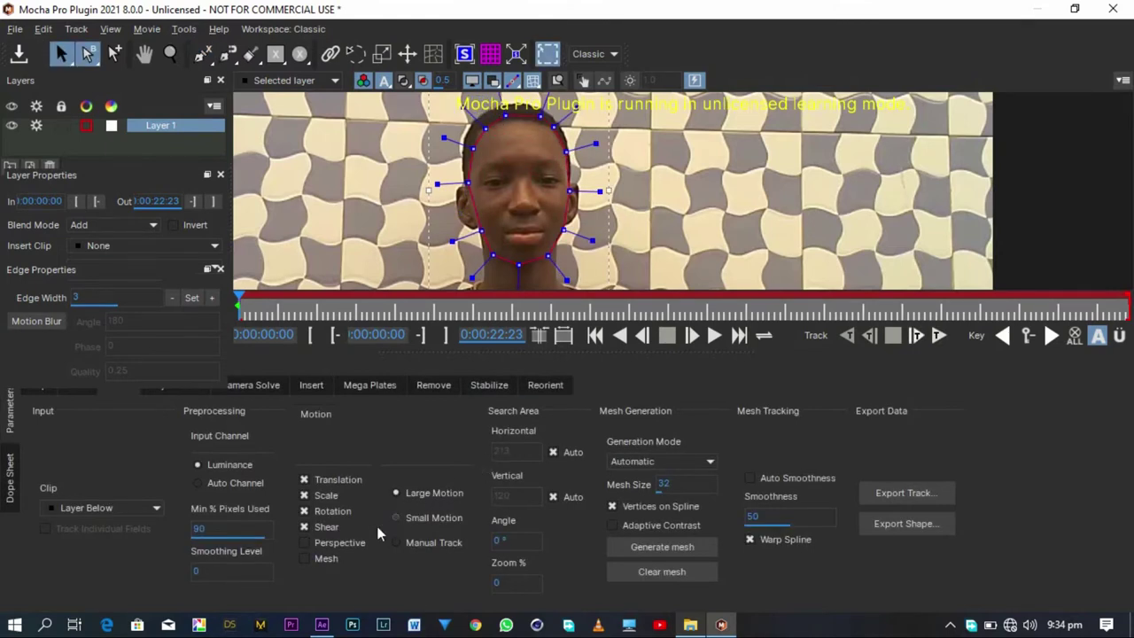
Enable Perspective and Mesh motion for the face layer and generate a Uniform mesh of size 28 with Adaptive Contrast.
{"action": "left_click", "coordinate": [308, 542]}
{"action": "left_click", "coordinate": [667, 464]}
{"action": "left_click", "coordinate": [666, 490]}
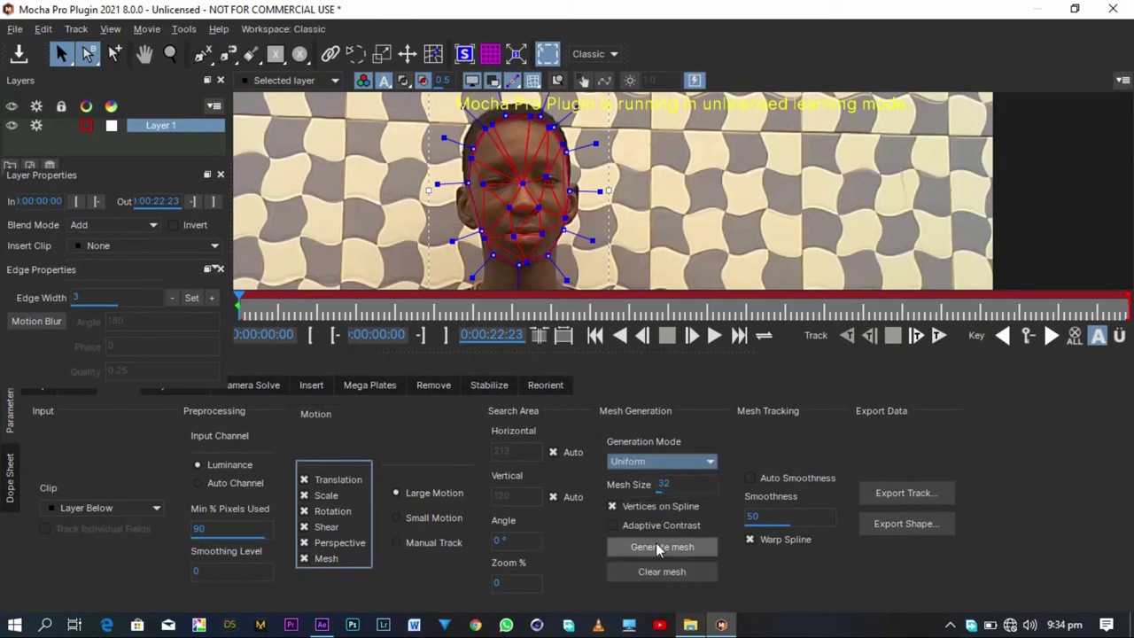
{"action": "left_click", "coordinate": [657, 545]}
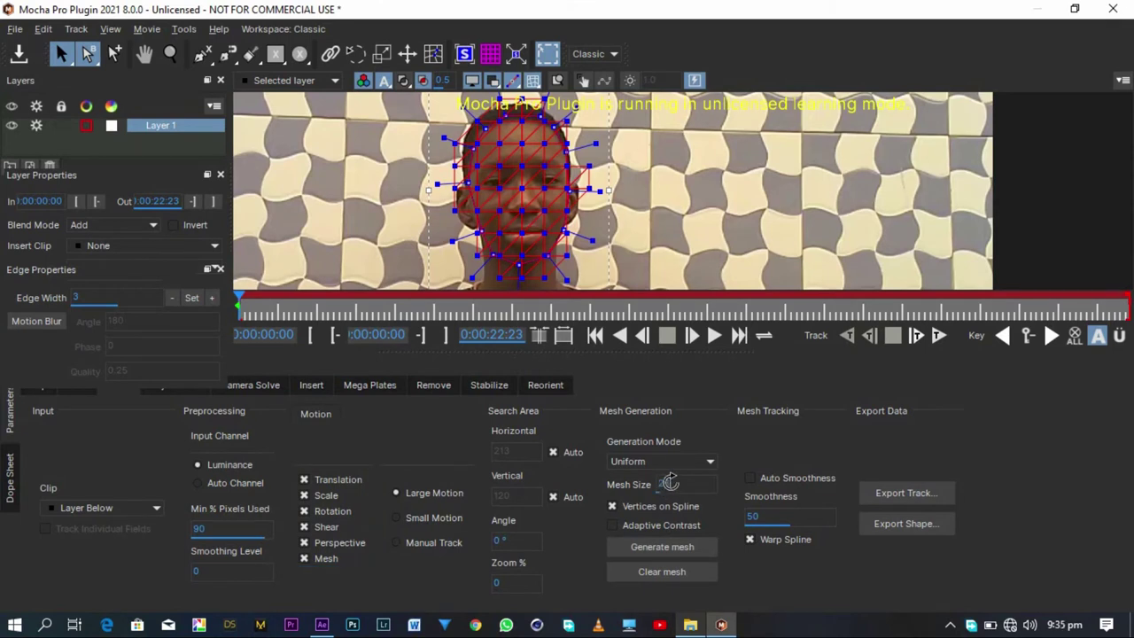
{"action": "left_click", "coordinate": [673, 548]}
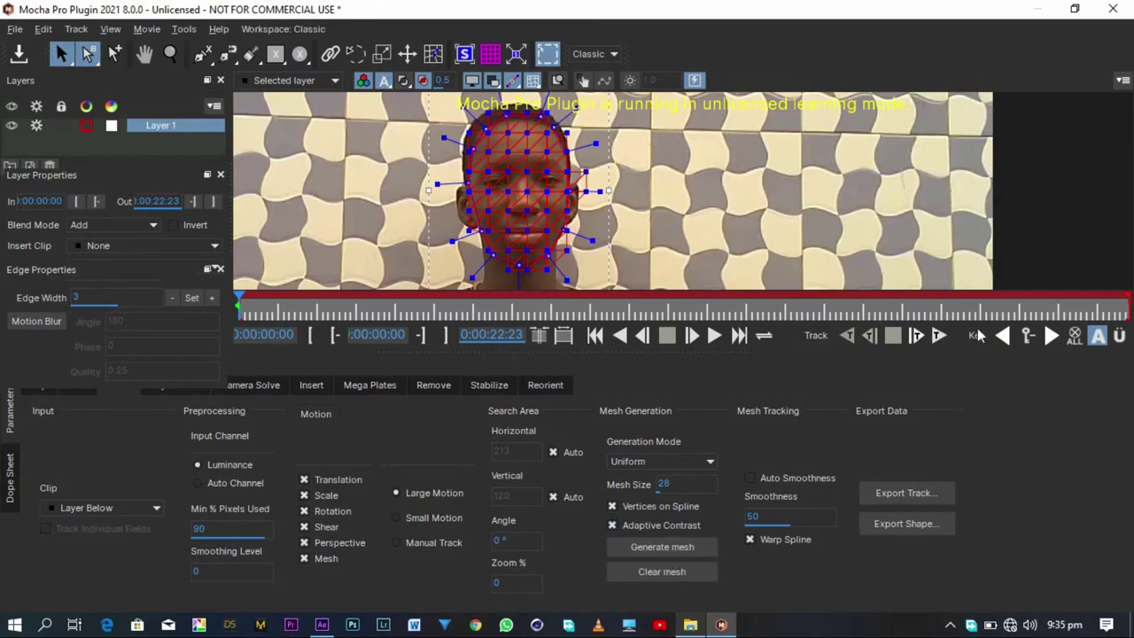
Track the face mesh forward through the whole clip and scrub the timeline to check the track.
{"action": "left_click", "coordinate": [938, 337]}
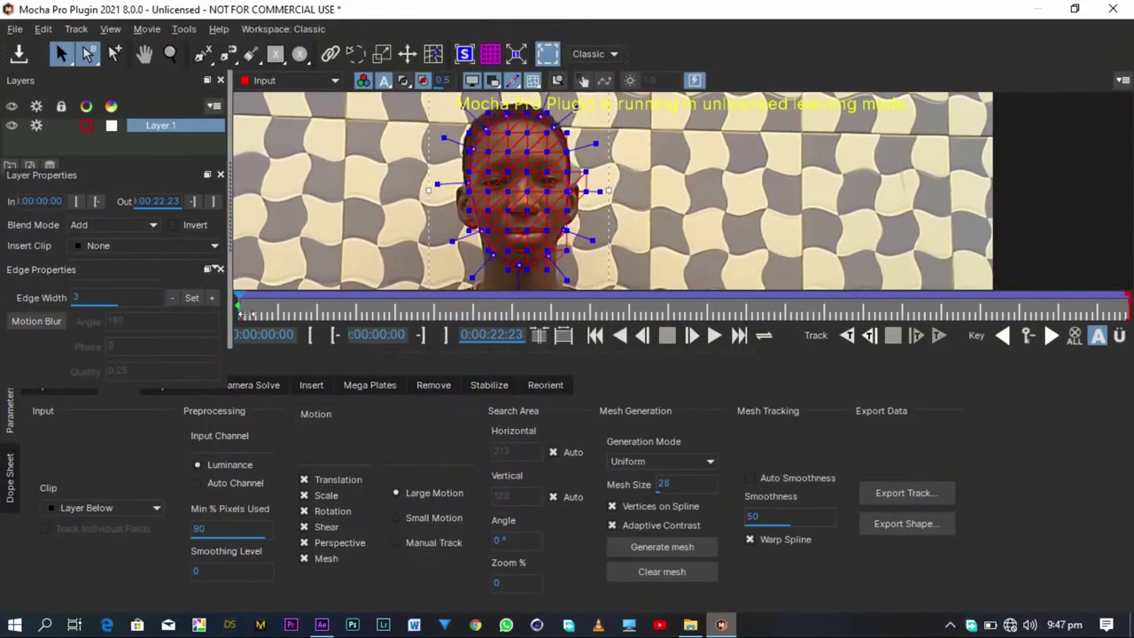
{"action": "left_click_drag", "start_coordinate": [246, 313], "coordinate": [636, 299]}
{"action": "left_click_drag", "start_coordinate": [1116, 277], "coordinate": [163, 321]}
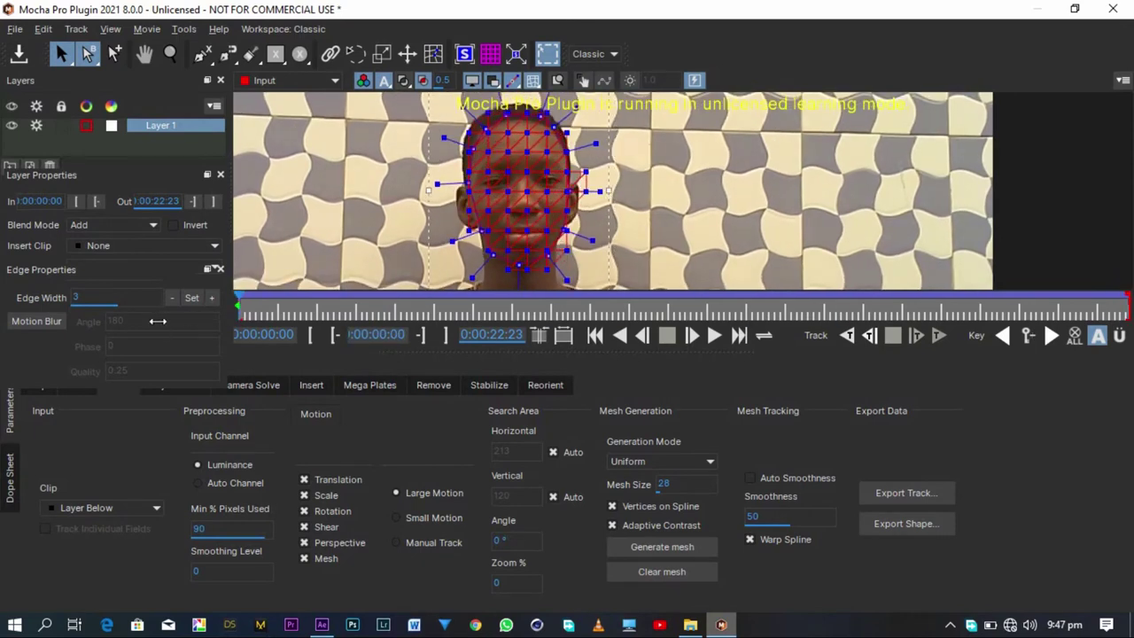
Enable Mesh Warp with Unwarp at High quality in the Stabilize module, save the project and return to After Effects.
{"action": "left_click", "coordinate": [503, 385]}
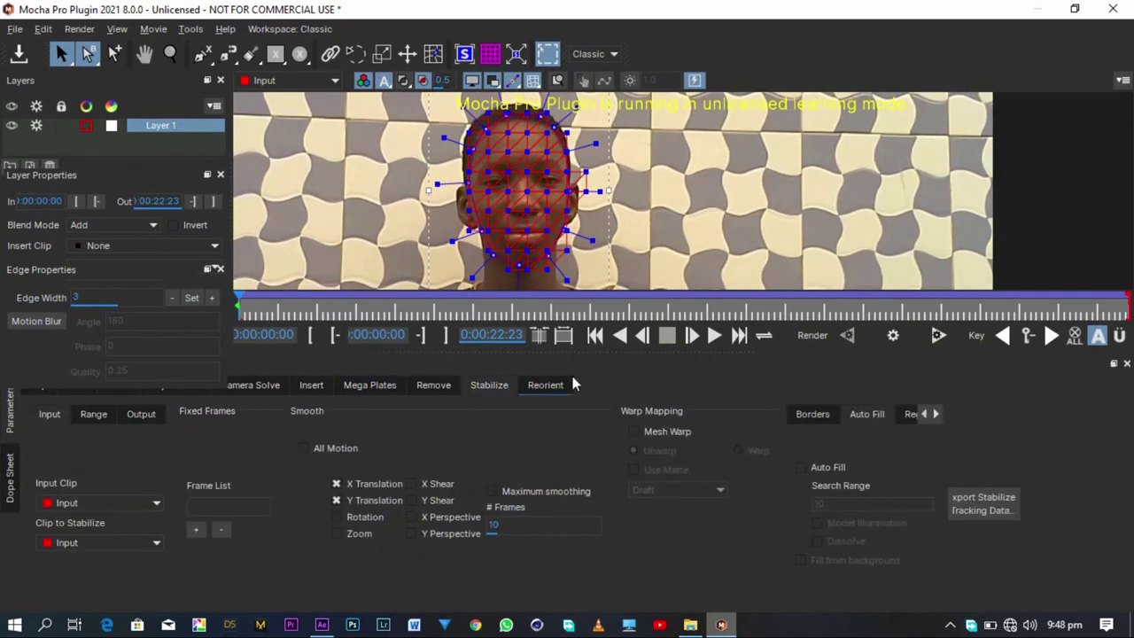
{"action": "left_click", "coordinate": [632, 433]}
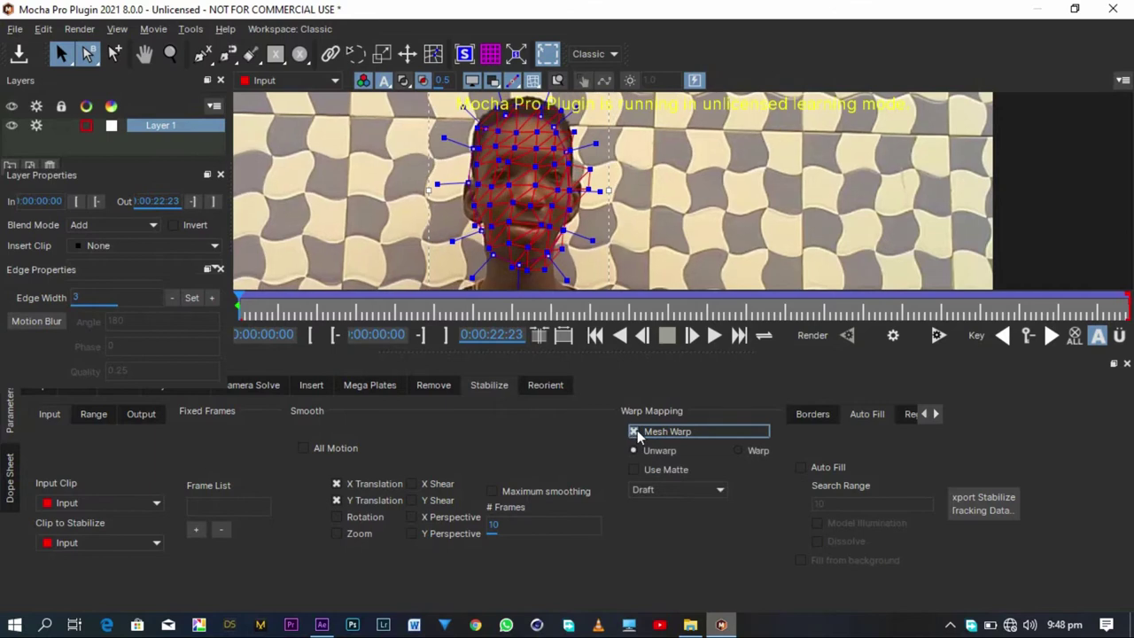
{"action": "left_click", "coordinate": [513, 54]}
{"action": "left_click", "coordinate": [683, 489]}
{"action": "left_click", "coordinate": [683, 532]}
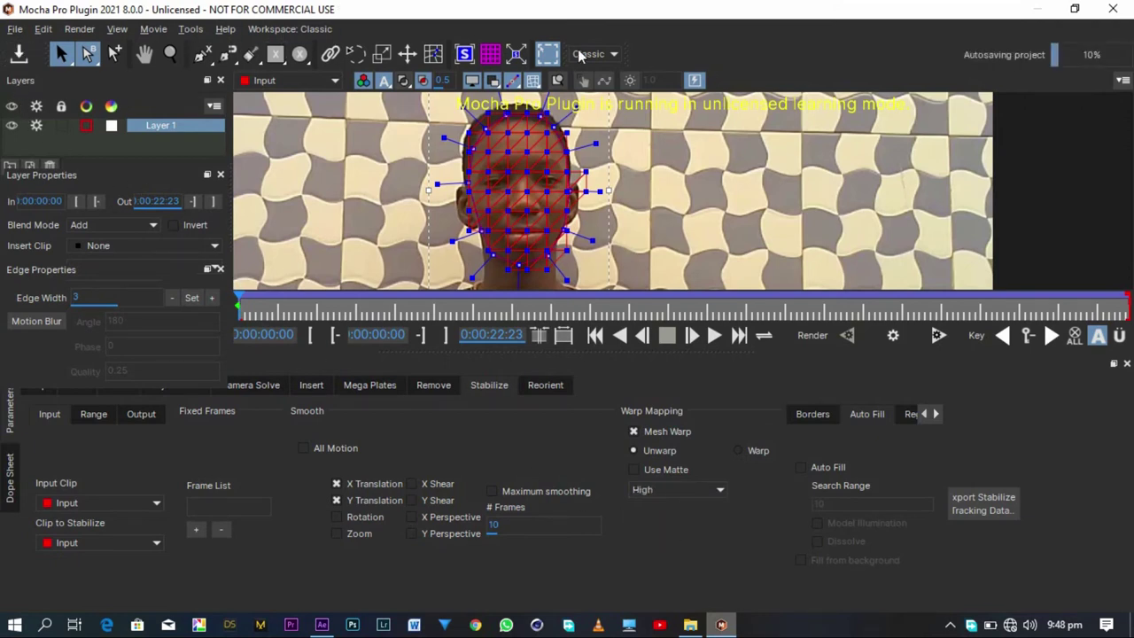
{"action": "left_click", "coordinate": [1126, 8]}
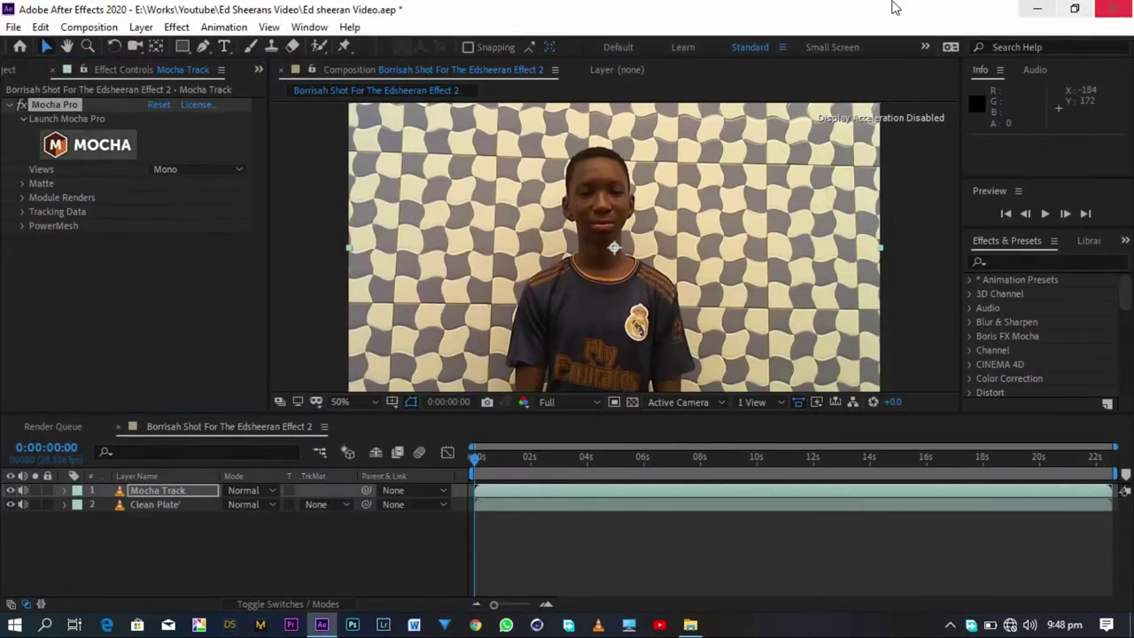
Bring the PNG files into the project, place Reference and Reference 2 above Mocha Track, and return to the composition's start.
{"action": "left_click", "coordinate": [5, 70]}
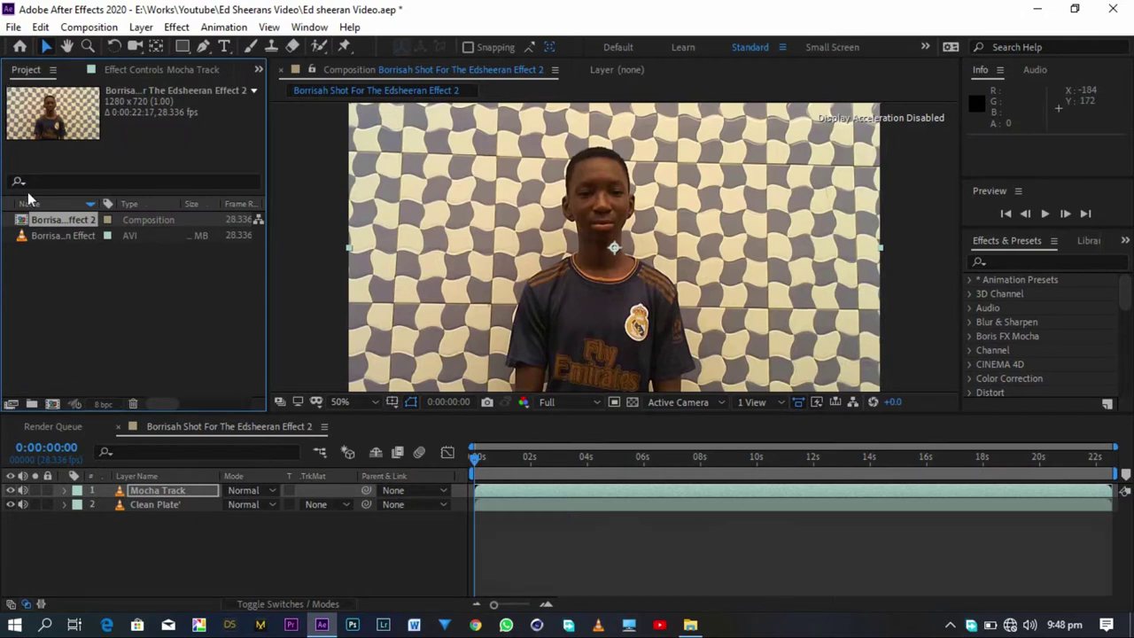
{"action": "key", "text": "ctrl+v"}
{"action": "left_click", "coordinate": [65, 233], "text": "ctrl"}
{"action": "left_click_drag", "start_coordinate": [43, 238], "coordinate": [113, 496]}
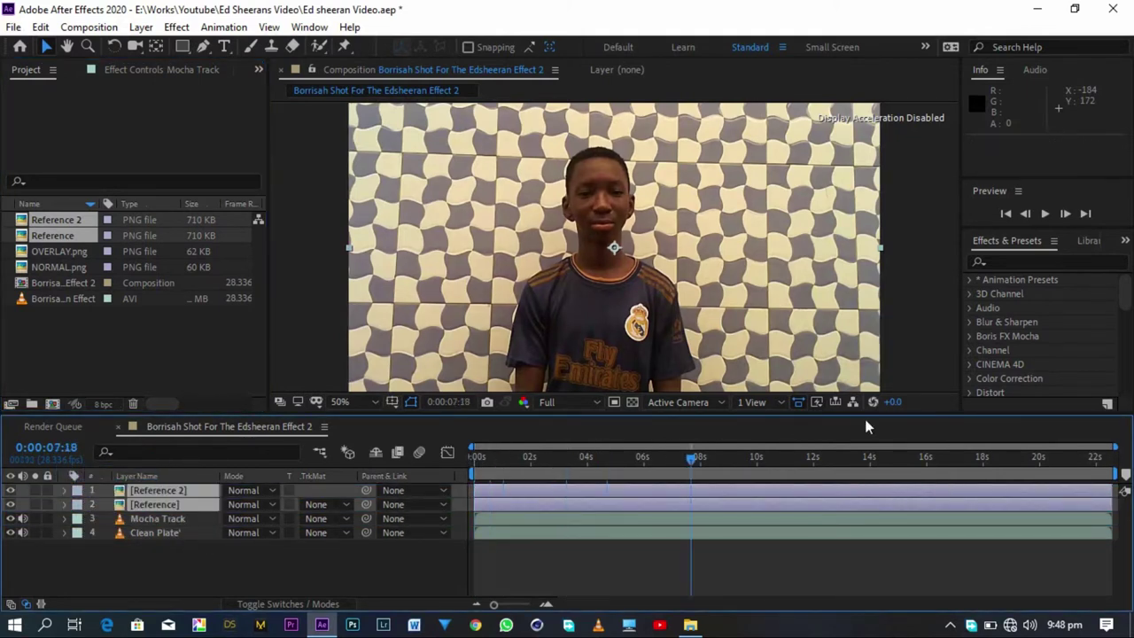
{"action": "left_click_drag", "start_coordinate": [1049, 458], "coordinate": [357, 486]}
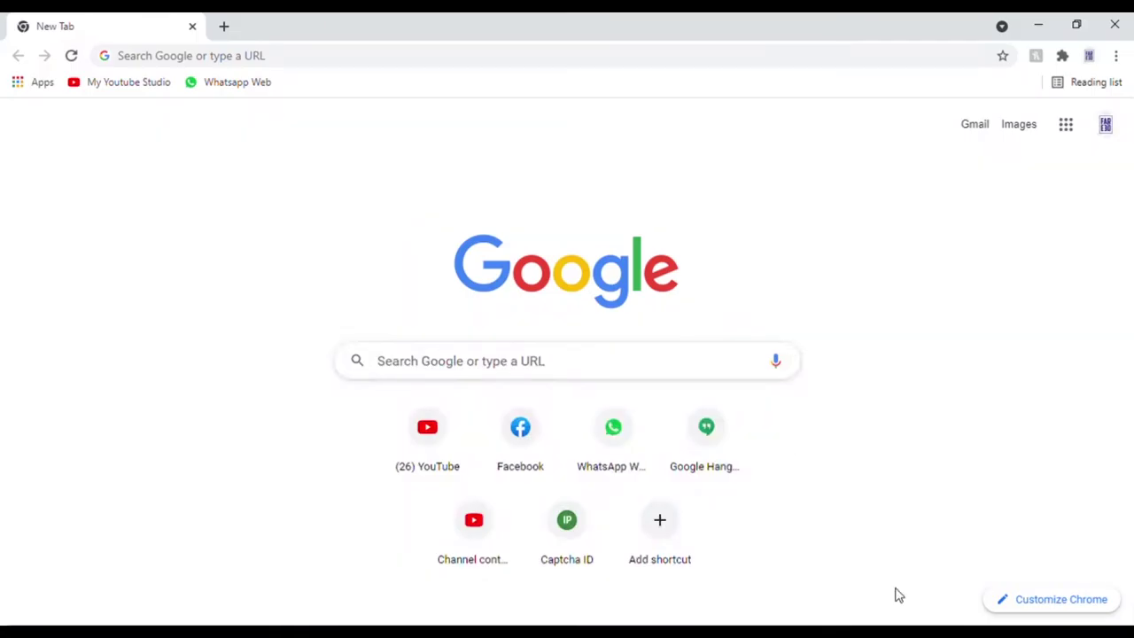
Switch to Chrome, search Google for "vampire make up png" and browse the image results.
{"action": "left_click", "coordinate": [547, 361]}
{"action": "type", "text": "vampire"}
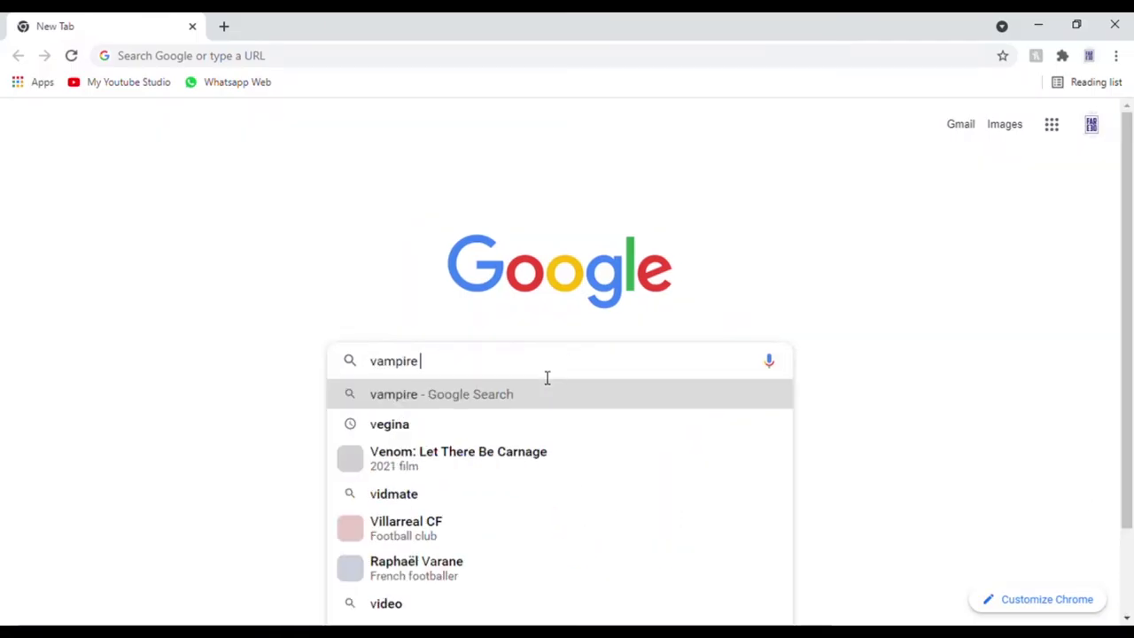
{"action": "type", "text": " make up png"}
{"action": "key", "text": "Return"}
{"action": "left_click", "coordinate": [243, 193]}
{"action": "scroll", "coordinate": [681, 280], "scroll_direction": "down", "scroll_amount": 5}
{"action": "scroll", "coordinate": [681, 280], "scroll_direction": "down", "scroll_amount": 4}
{"action": "scroll", "coordinate": [681, 280], "scroll_direction": "up", "scroll_amount": 8}
{"action": "scroll", "coordinate": [681, 278], "scroll_direction": "down", "scroll_amount": 8}
{"action": "scroll", "coordinate": [681, 279], "scroll_direction": "up", "scroll_amount": 8}
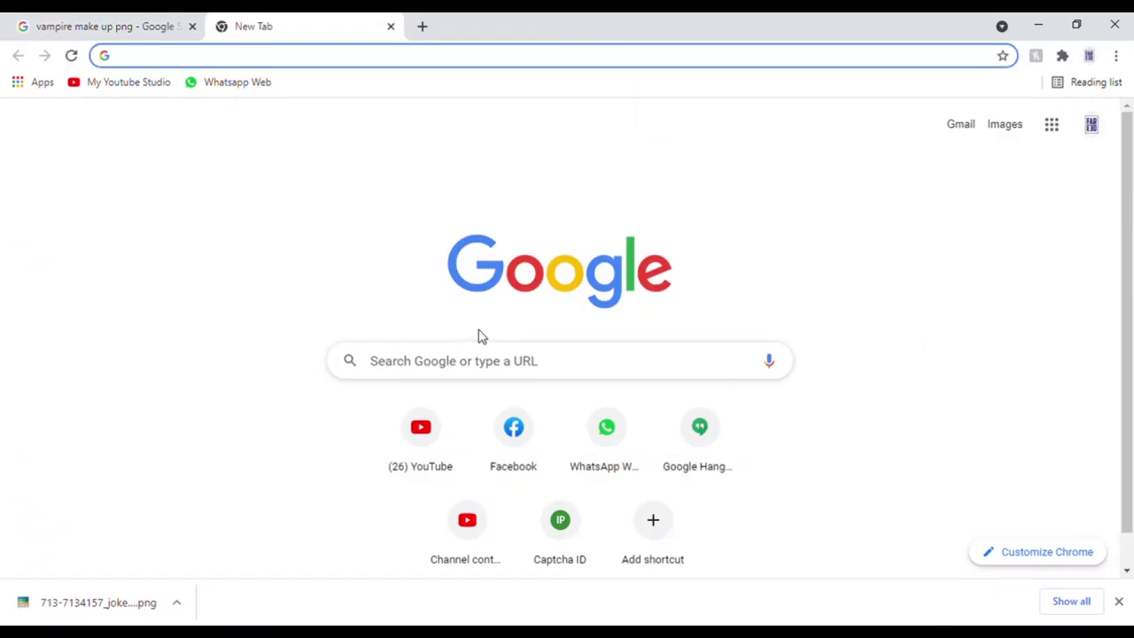
Search Google for "joker make up png" and open a result.
{"action": "type", "text": "joker make up pn"}
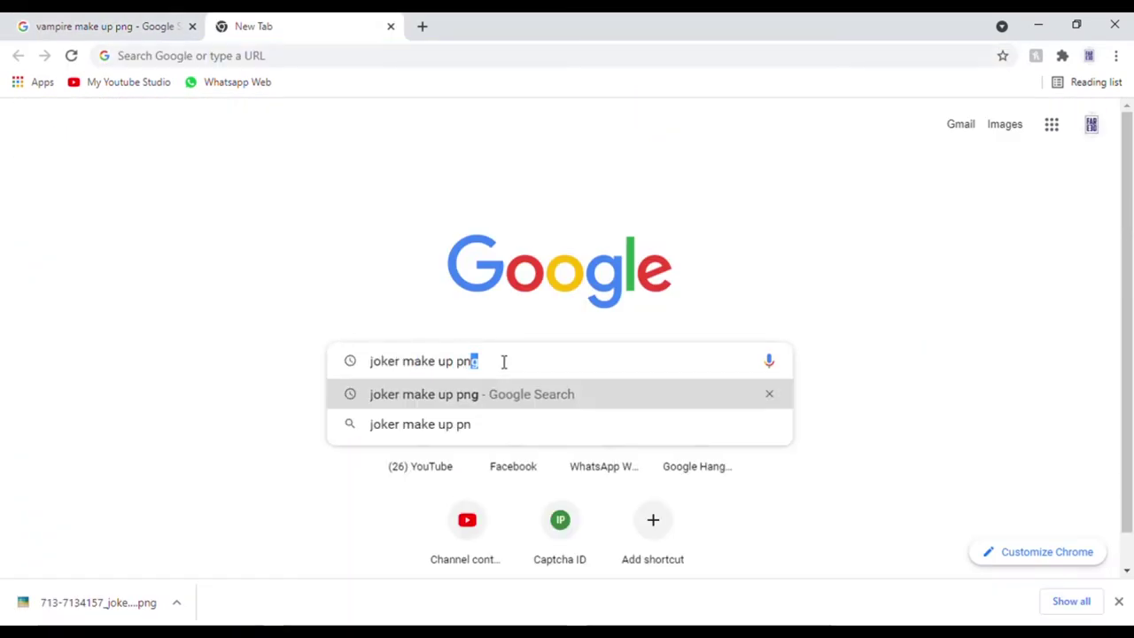
{"action": "key", "text": "Return"}
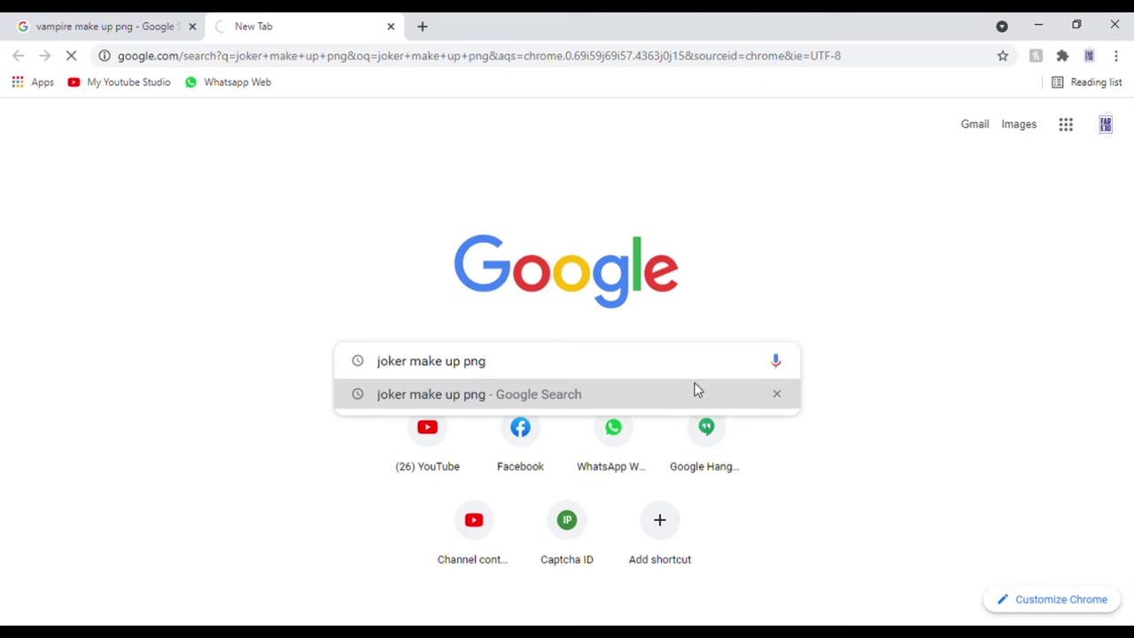
{"action": "left_click", "coordinate": [433, 521]}
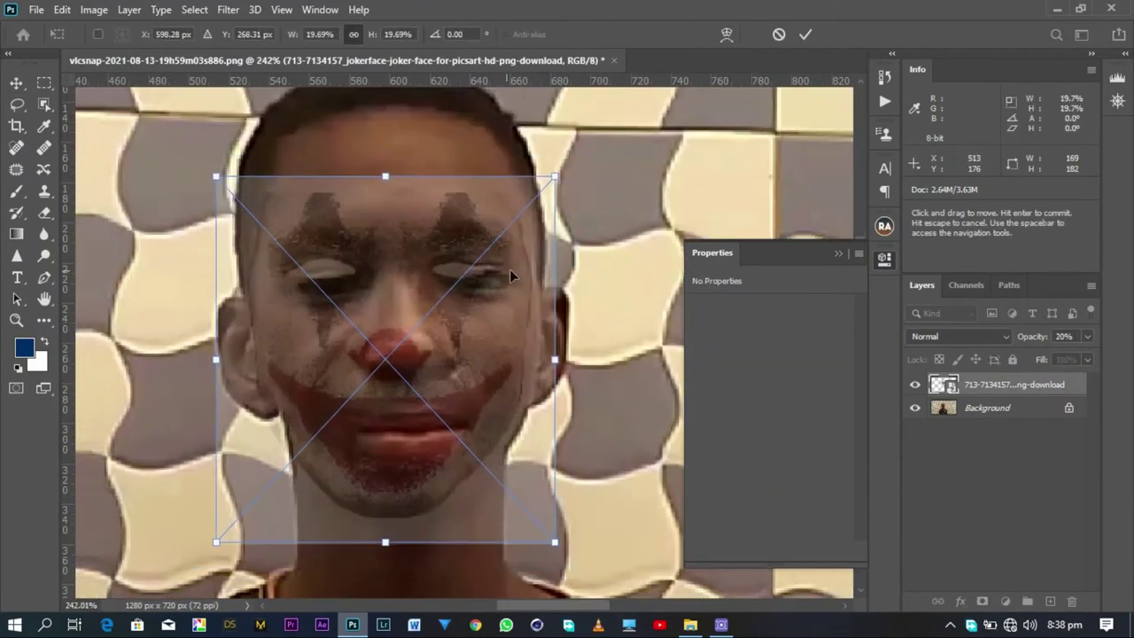
Switch to Photoshop and align the placed joker face image with the subject's face, committing the transform.
{"action": "left_click_drag", "start_coordinate": [510, 268], "coordinate": [524, 270]}
{"action": "key", "text": "Return"}
{"action": "key", "text": "ctrl+t"}
{"action": "key", "text": "Return"}
Outline the area above the joker's forehead with the Pen tool, rasterize the layer and delete the selected area.
{"action": "key", "text": "p"}
{"action": "left_click", "coordinate": [270, 226]}
{"action": "left_click", "coordinate": [280, 190]}
{"action": "left_click_drag", "start_coordinate": [518, 192], "coordinate": [523, 194]}
{"action": "left_click", "coordinate": [536, 232]}
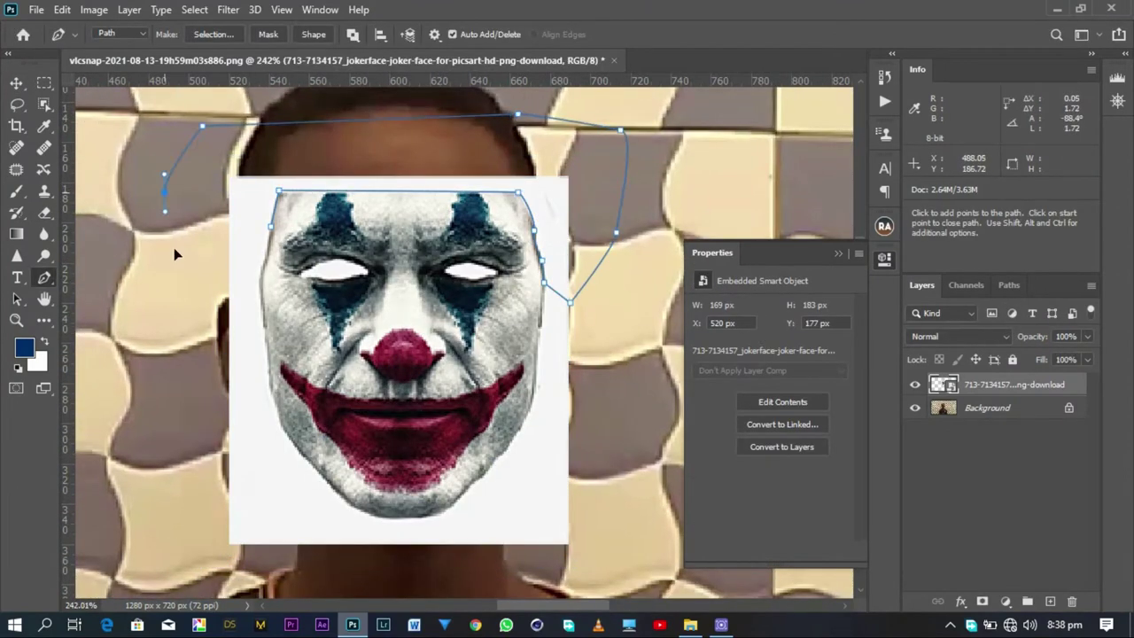
{"action": "left_click", "coordinate": [271, 226]}
{"action": "key", "text": "ctrl+Return"}
{"action": "right_click", "coordinate": [1023, 384]}
{"action": "left_click", "coordinate": [842, 309]}
{"action": "key", "text": "Delete"}
{"action": "key", "text": "ctrl+d"}
Remove the white background and both white eye areas from the joker layer with the Magic Eraser.
{"action": "key", "text": "e"}
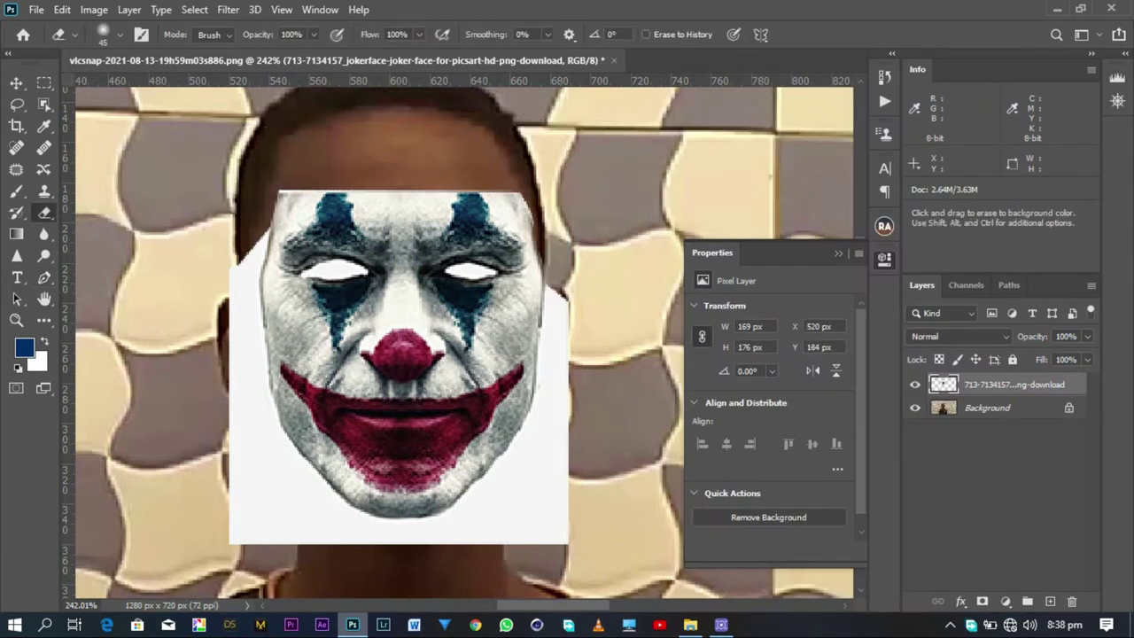
{"action": "key", "text": "shift+e"}
{"action": "key", "text": "shift+e"}
{"action": "left_click", "coordinate": [252, 443]}
{"action": "left_click", "coordinate": [335, 271]}
{"action": "left_click", "coordinate": [471, 271]}
Set the joker layer to 40% opacity and warp its outline to match the subject's face.
{"action": "key", "text": "v"}
{"action": "key", "text": "ctrl+t"}
{"action": "key", "text": "4"}
{"action": "left_click_drag", "start_coordinate": [258, 301], "coordinate": [240, 303]}
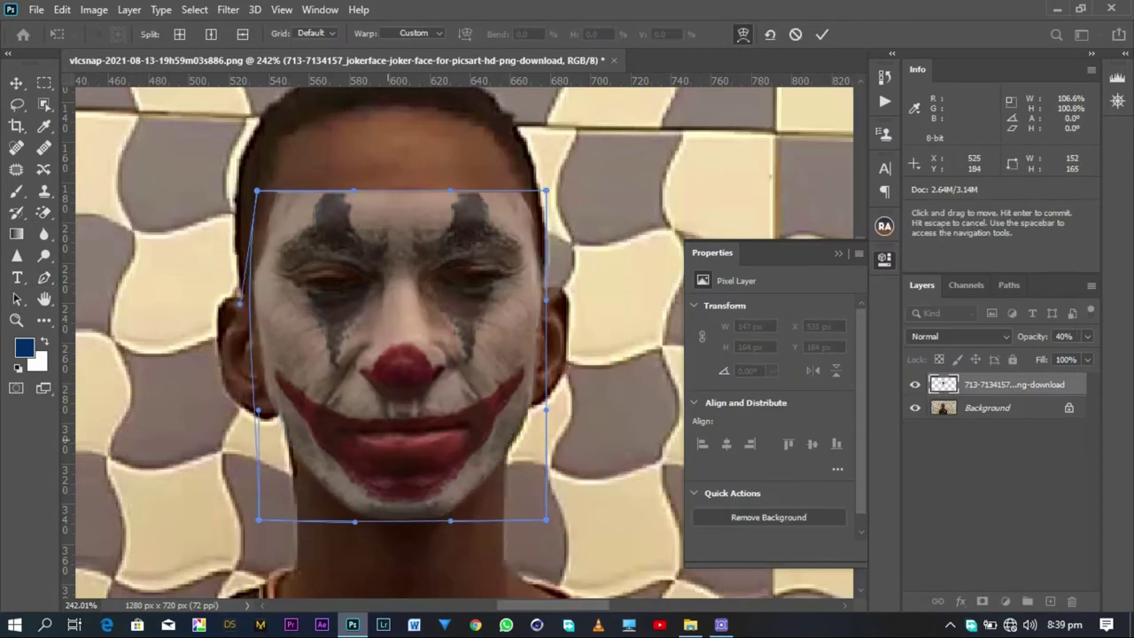
{"action": "key", "text": "Return"}
Soften the joker makeup's outer edges, forehead and cheeks with the Eraser so it blends into the skin.
{"action": "key", "text": "shift+e"}
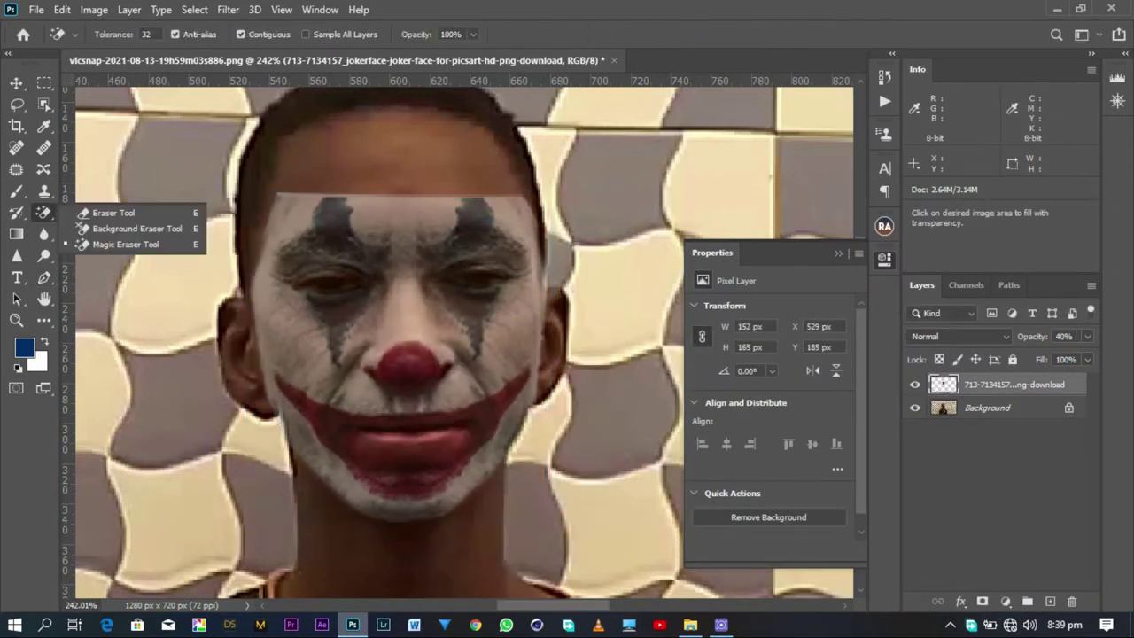
{"action": "key", "text": "shift+e"}
{"action": "left_click_drag", "start_coordinate": [279, 202], "coordinate": [518, 202]}
{"action": "left_click_drag", "start_coordinate": [264, 266], "coordinate": [268, 359]}
{"action": "left_click_drag", "start_coordinate": [292, 452], "coordinate": [461, 505]}
{"action": "left_click_drag", "start_coordinate": [496, 470], "coordinate": [531, 257]}
{"action": "left_click_drag", "start_coordinate": [461, 211], "coordinate": [355, 212]}
{"action": "left_click_drag", "start_coordinate": [292, 461], "coordinate": [310, 310]}
{"action": "left_click_drag", "start_coordinate": [452, 310], "coordinate": [479, 324]}
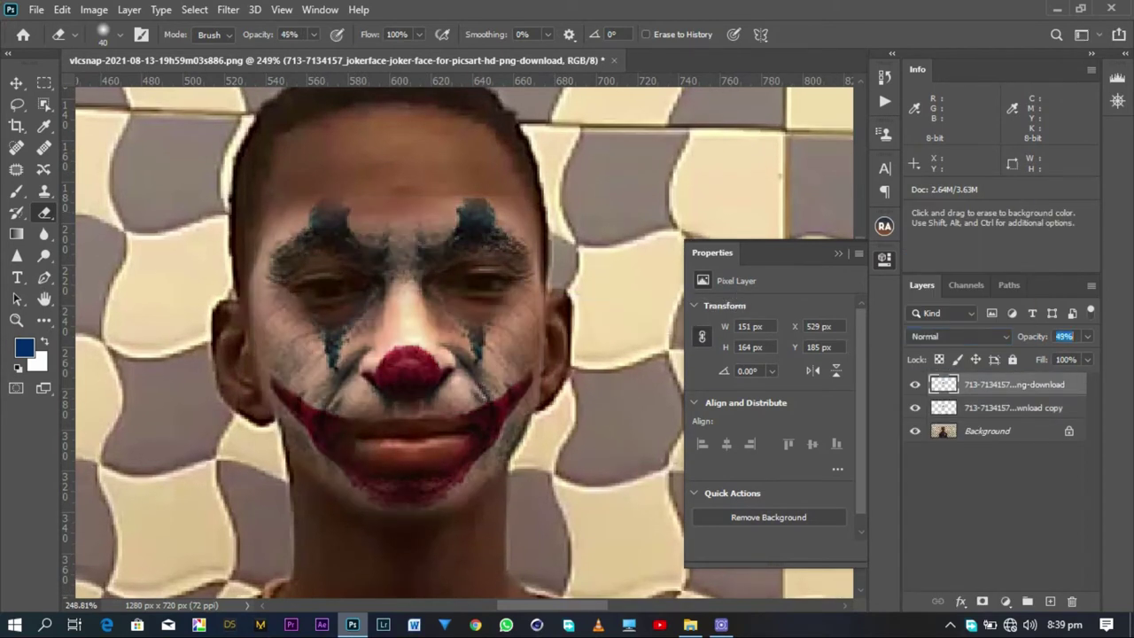
Save a version of the makeup artwork in PNG format.
{"action": "key", "text": "v"}
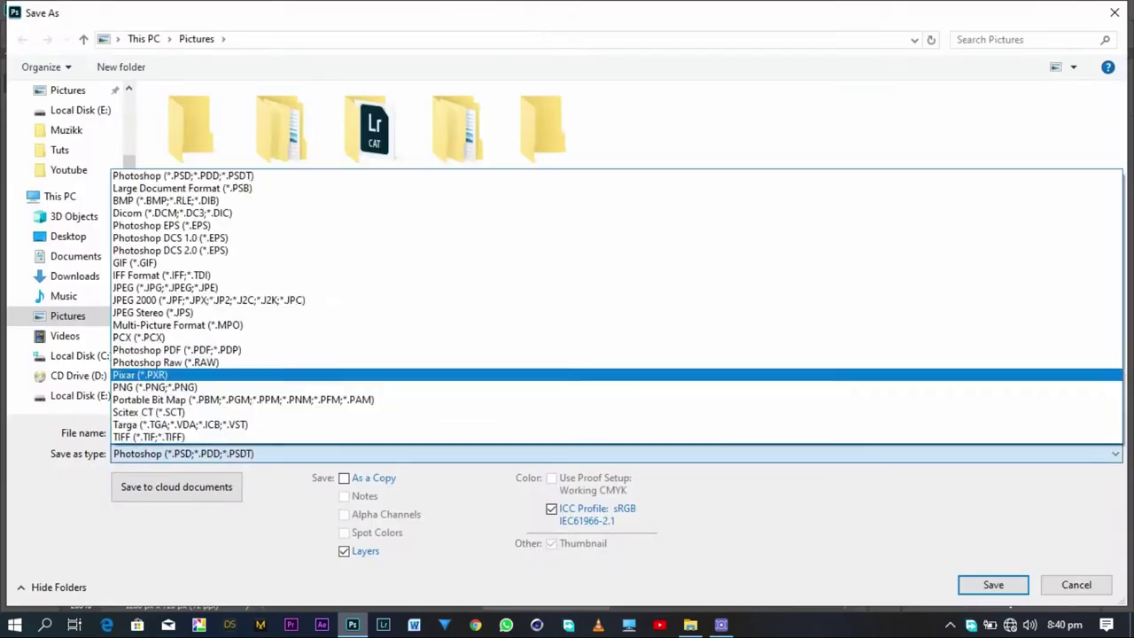
{"action": "left_click", "coordinate": [151, 383]}
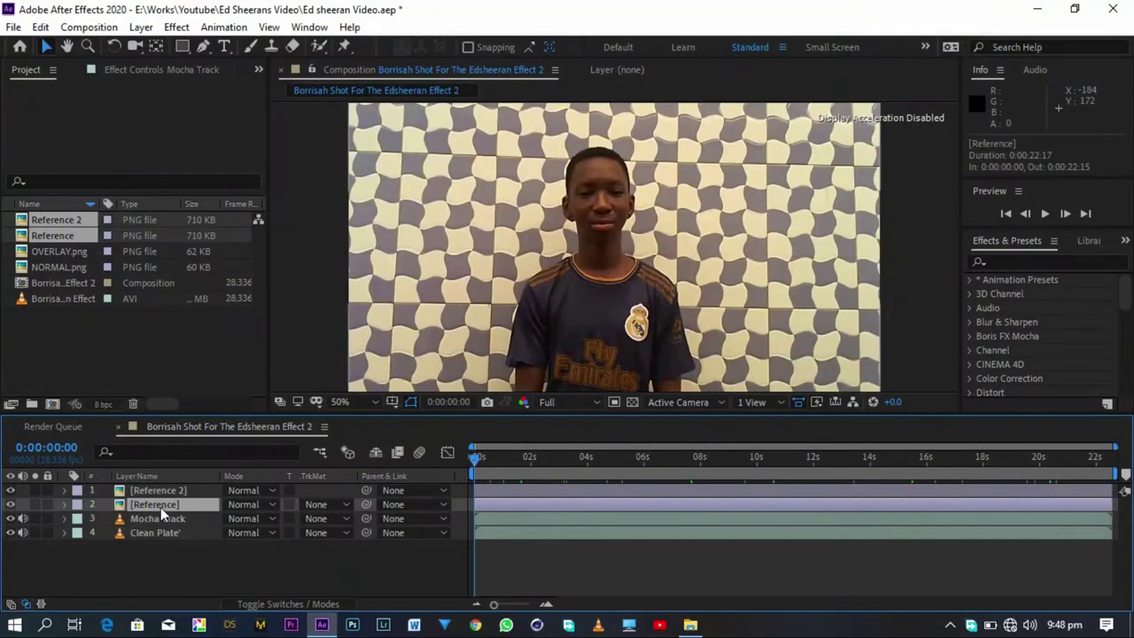
Pre-compose the Reference and Reference 2 layers separately, moving all attributes into the new compositions Reference Comp 1 and Reference 2 Comp 1.
{"action": "right_click", "coordinate": [160, 507]}
{"action": "left_click", "coordinate": [246, 436]}
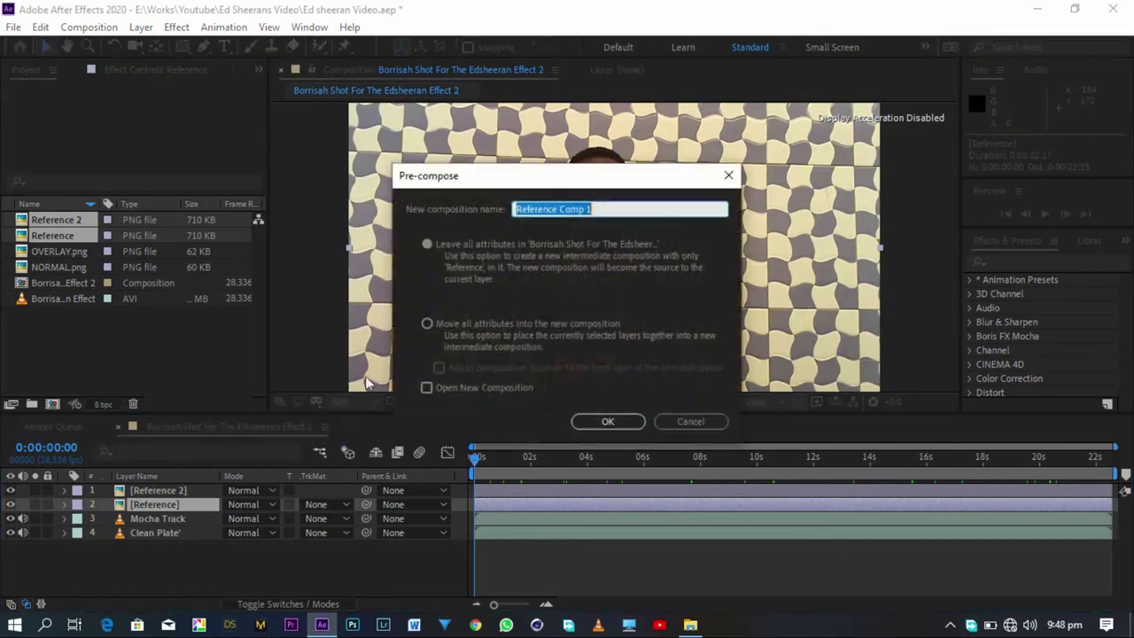
{"action": "left_click", "coordinate": [428, 325]}
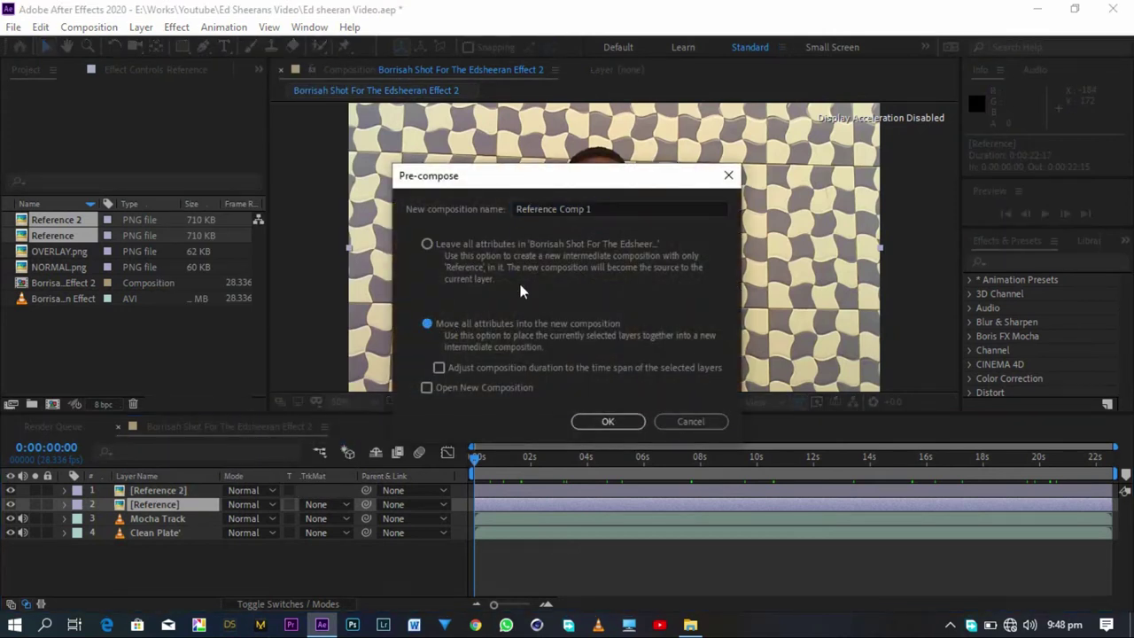
{"action": "left_click", "coordinate": [608, 424]}
{"action": "left_click", "coordinate": [158, 490]}
{"action": "right_click", "coordinate": [157, 490]}
{"action": "left_click", "coordinate": [212, 411]}
{"action": "left_click", "coordinate": [604, 422]}
Copy the Mocha Pro effect from the Mocha Track layer and paste it onto Reference Comp 1.
{"action": "left_click", "coordinate": [162, 504]}
{"action": "left_click", "coordinate": [162, 518]}
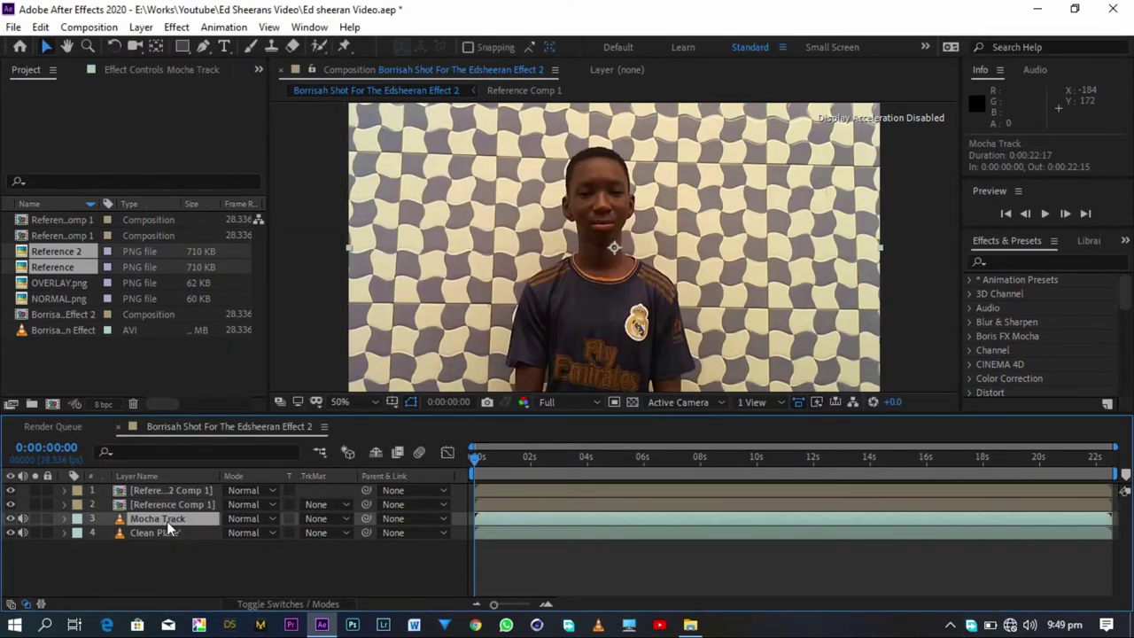
{"action": "left_click", "coordinate": [180, 71]}
{"action": "left_click", "coordinate": [69, 104]}
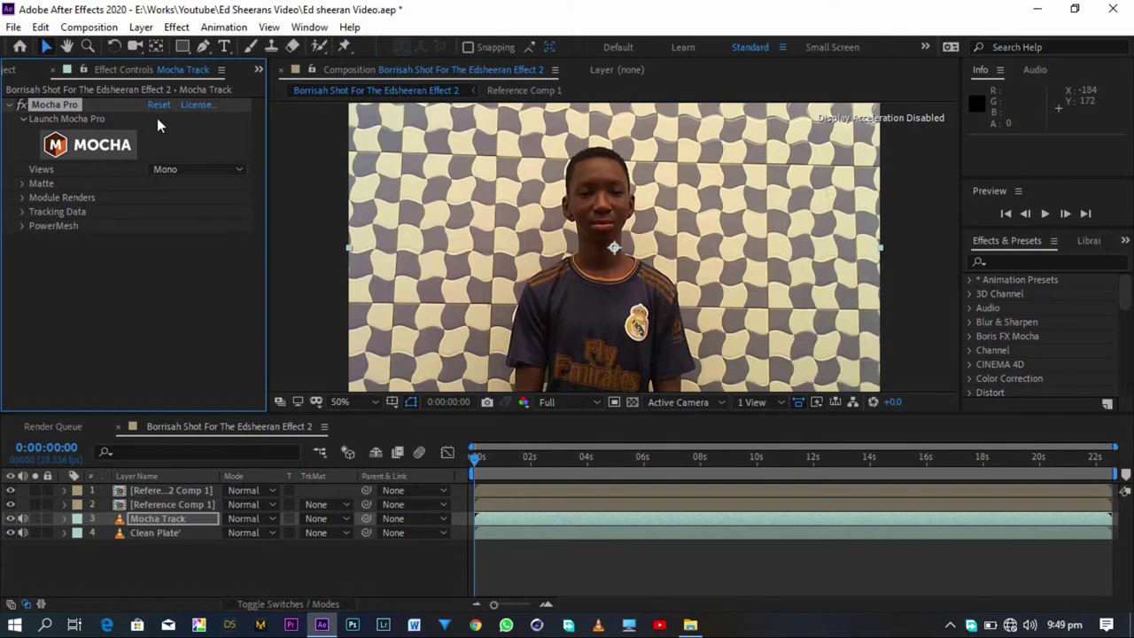
{"action": "left_click", "coordinate": [168, 505]}
{"action": "key", "text": "ctrl+v"}
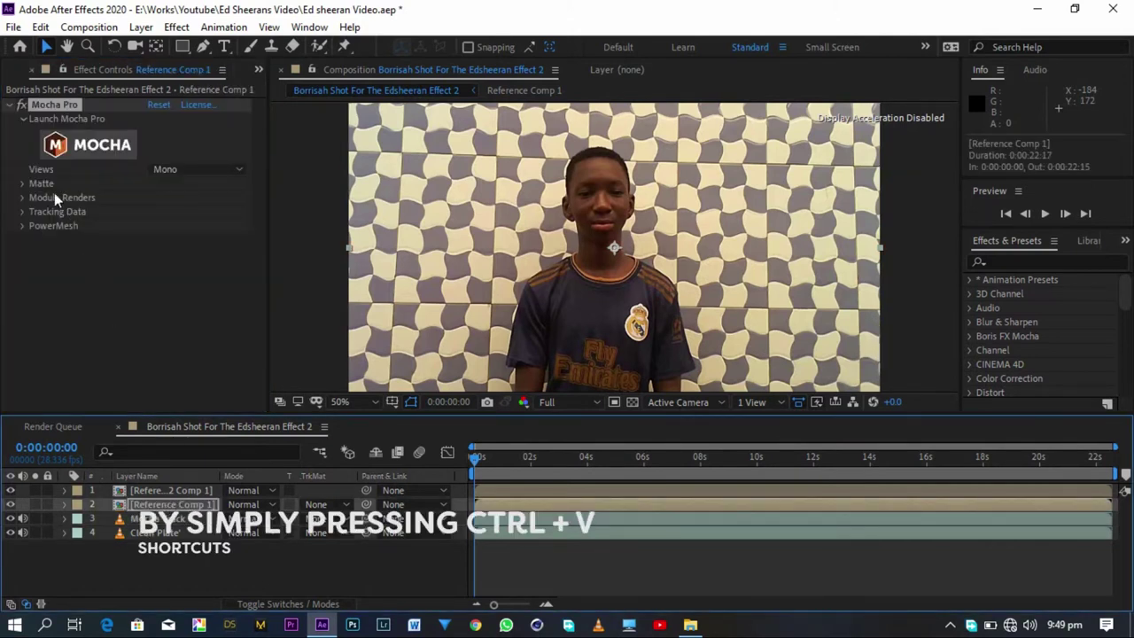
Enable module rendering with Stabilize: Warp in Reference Comp 1's Mocha Pro effect, and paste Mocha Pro onto Reference 2 Comp 1.
{"action": "left_click", "coordinate": [21, 198]}
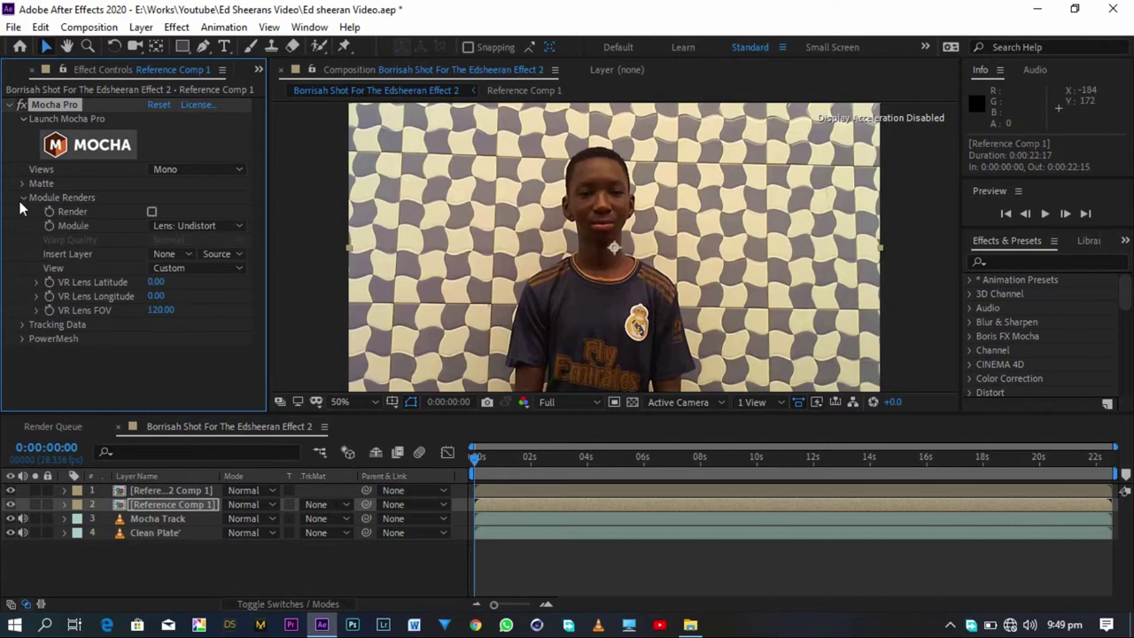
{"action": "left_click", "coordinate": [151, 213]}
{"action": "left_click", "coordinate": [173, 225]}
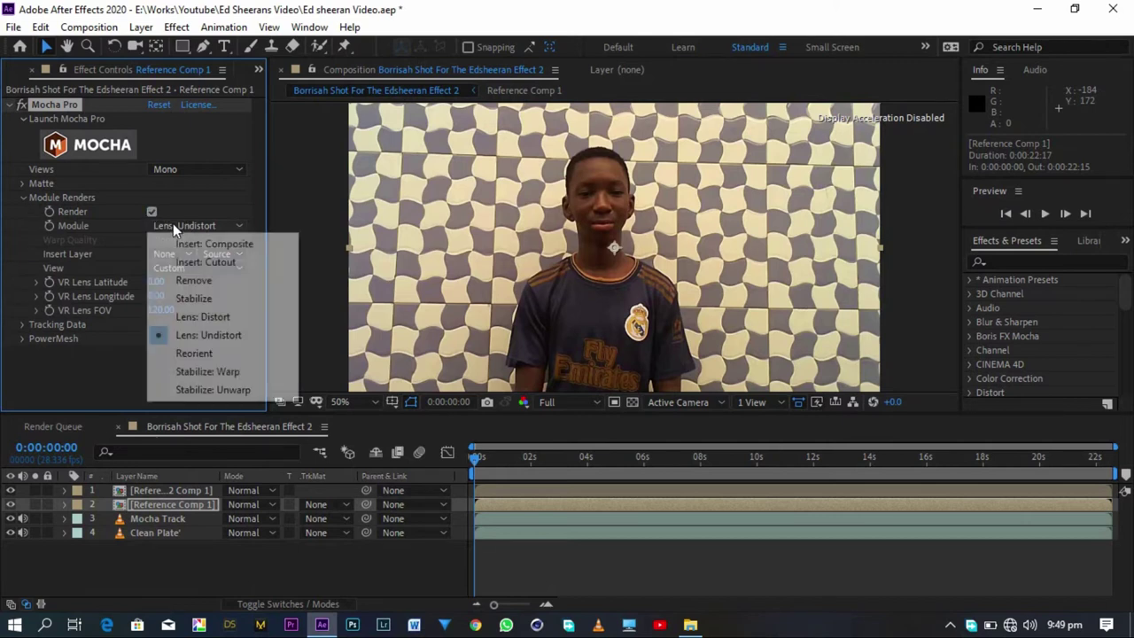
{"action": "left_click", "coordinate": [205, 373]}
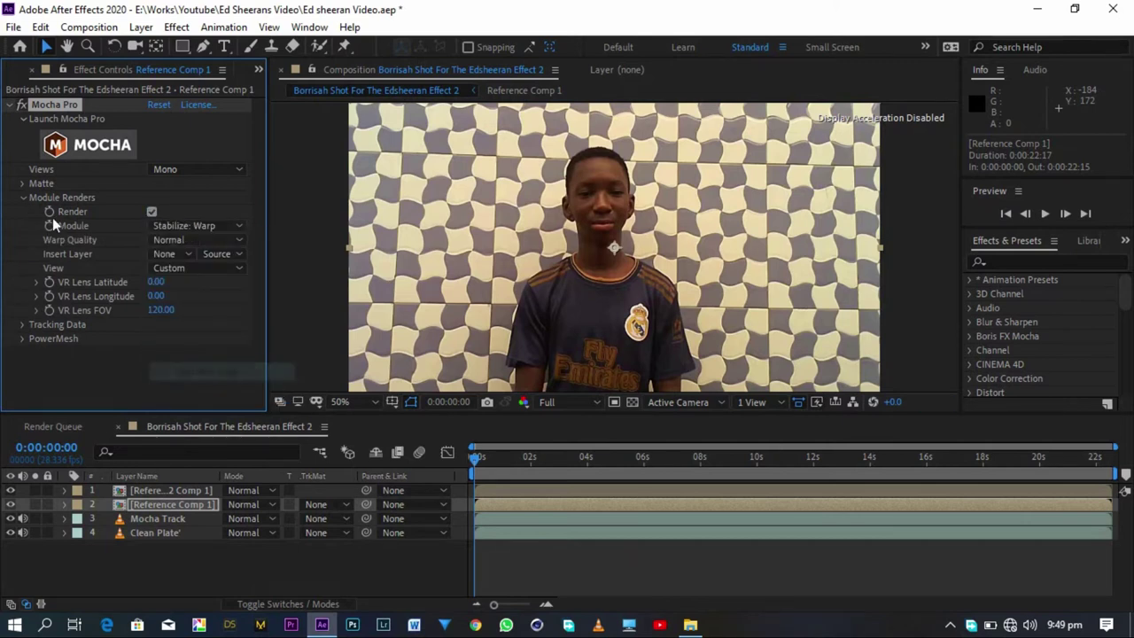
{"action": "left_click", "coordinate": [23, 183]}
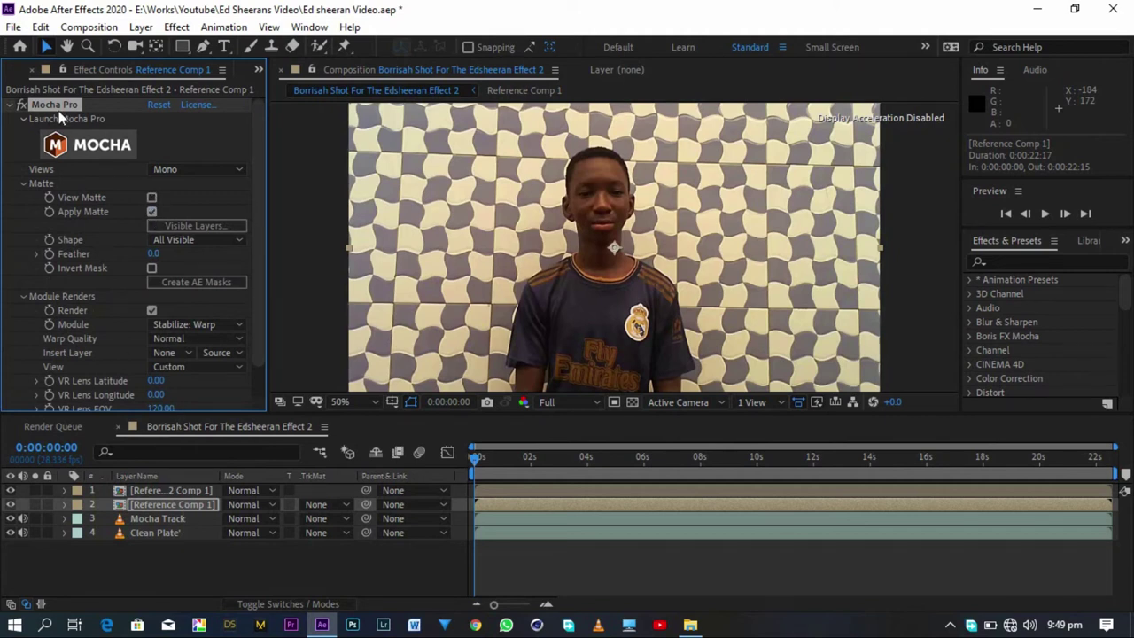
{"action": "left_click", "coordinate": [163, 491]}
{"action": "key", "text": "ctrl+v"}
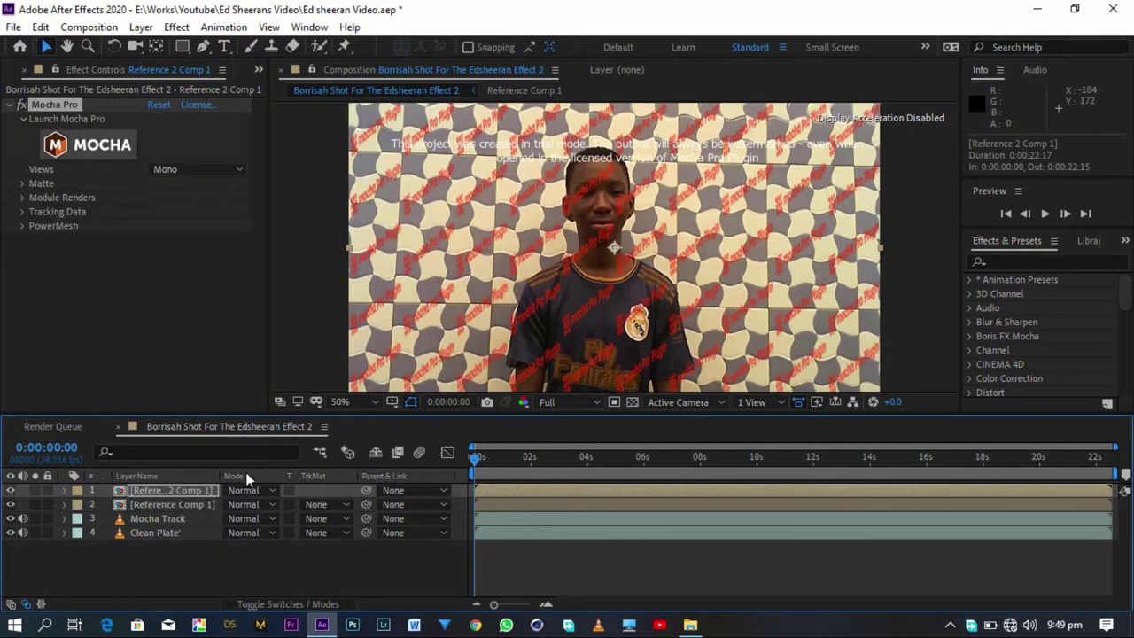
Place NORMAL.png above the Reference layer inside Reference Comp 1 and hide the Reference layer.
{"action": "double_click", "coordinate": [158, 504]}
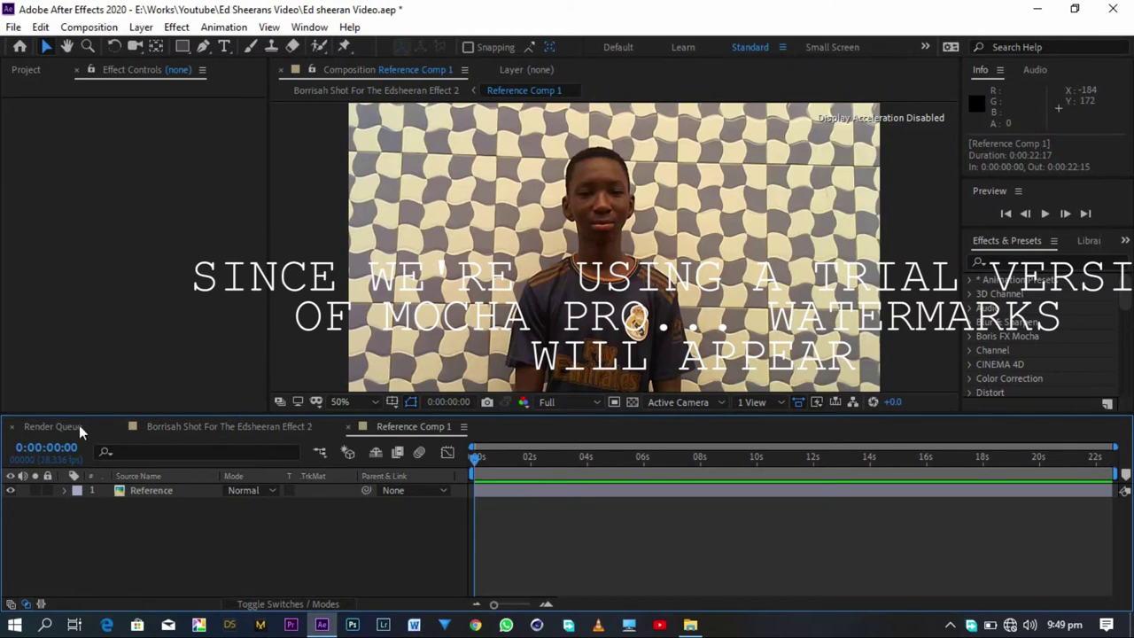
{"action": "left_click", "coordinate": [29, 70]}
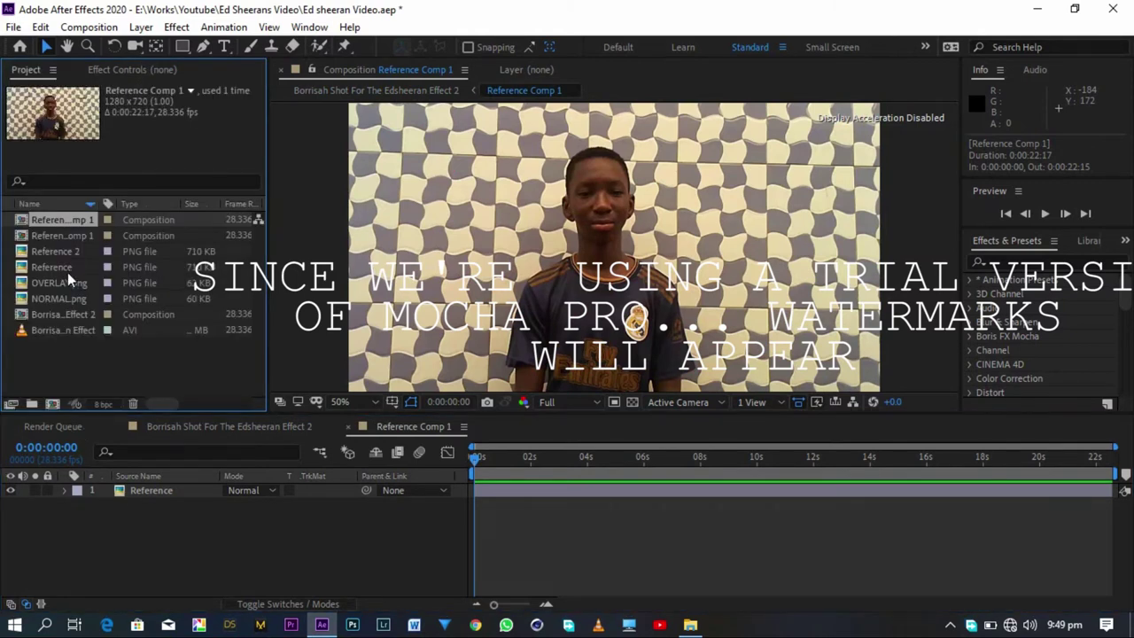
{"action": "left_click_drag", "start_coordinate": [56, 298], "coordinate": [123, 446]}
{"action": "left_click_drag", "start_coordinate": [139, 487], "coordinate": [135, 491]}
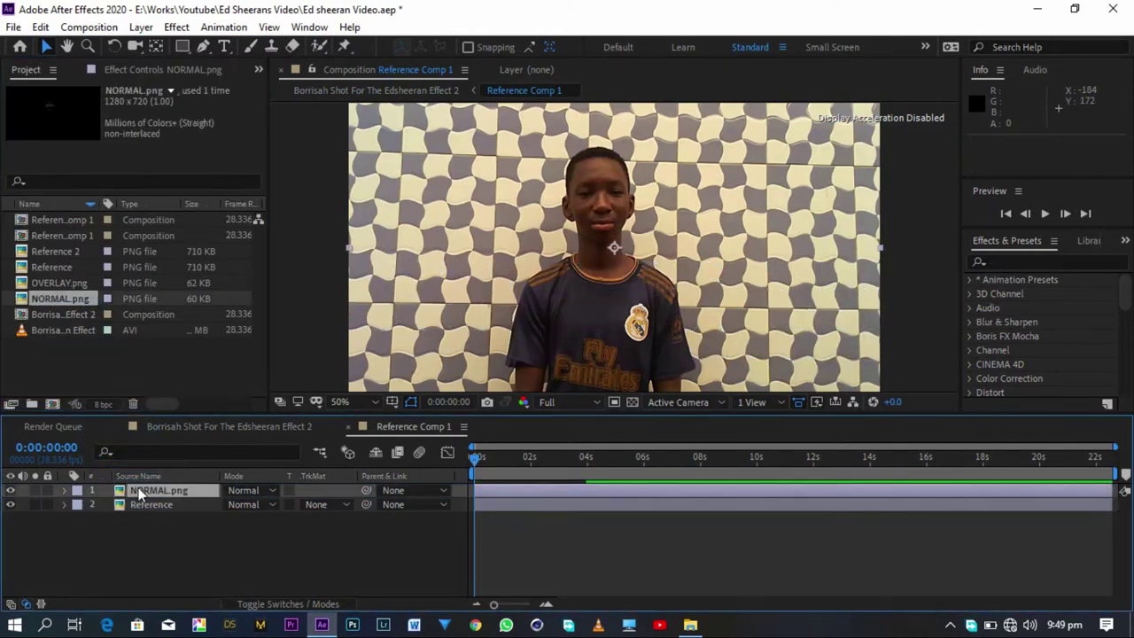
{"action": "left_click", "coordinate": [10, 504]}
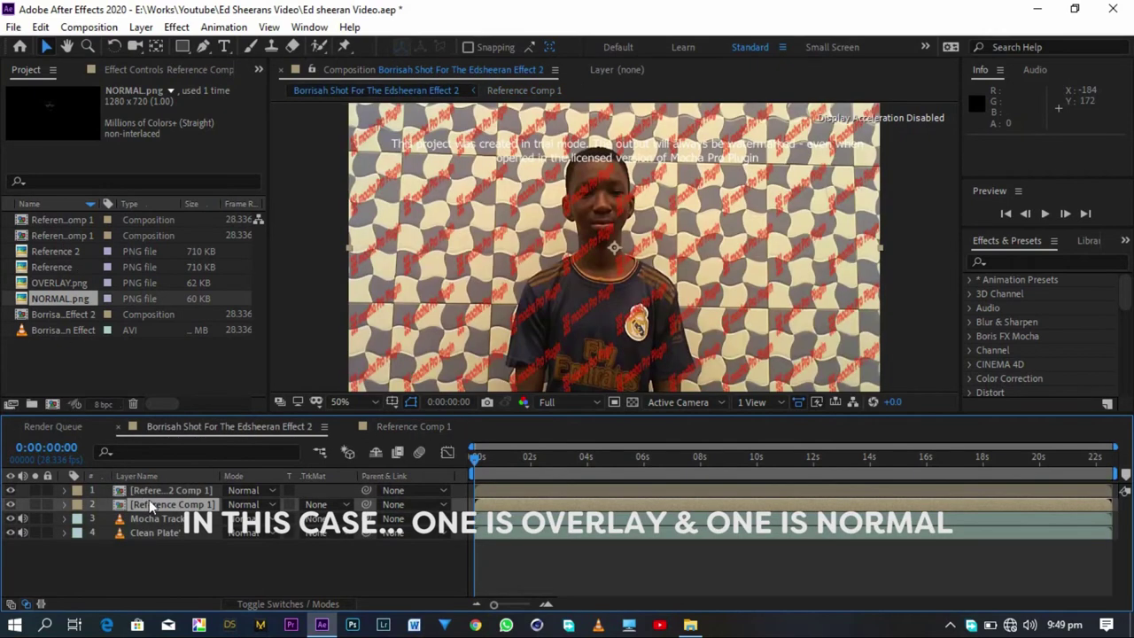
Place OVERLAY.png above the Reference 2 layer inside Reference 2 Comp 1 and hide the Reference 2 layer.
{"action": "double_click", "coordinate": [160, 487]}
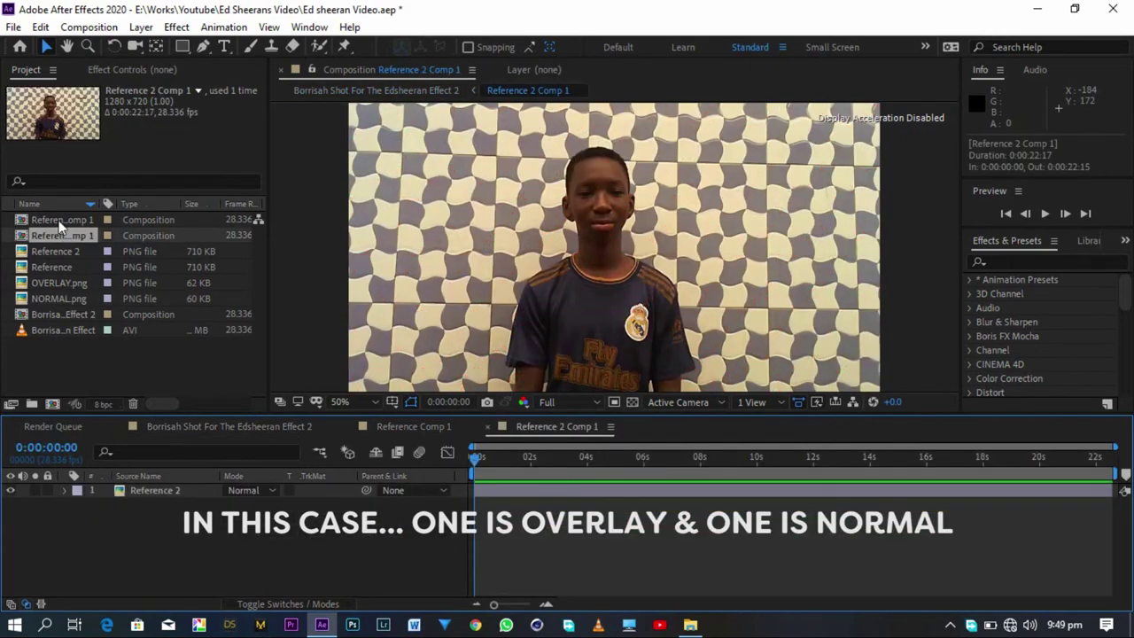
{"action": "left_click_drag", "start_coordinate": [53, 283], "coordinate": [124, 486]}
{"action": "left_click", "coordinate": [10, 505]}
In the main composition, set the blending mode of Reference 2 Comp 1 to Overlay.
{"action": "left_click", "coordinate": [199, 427]}
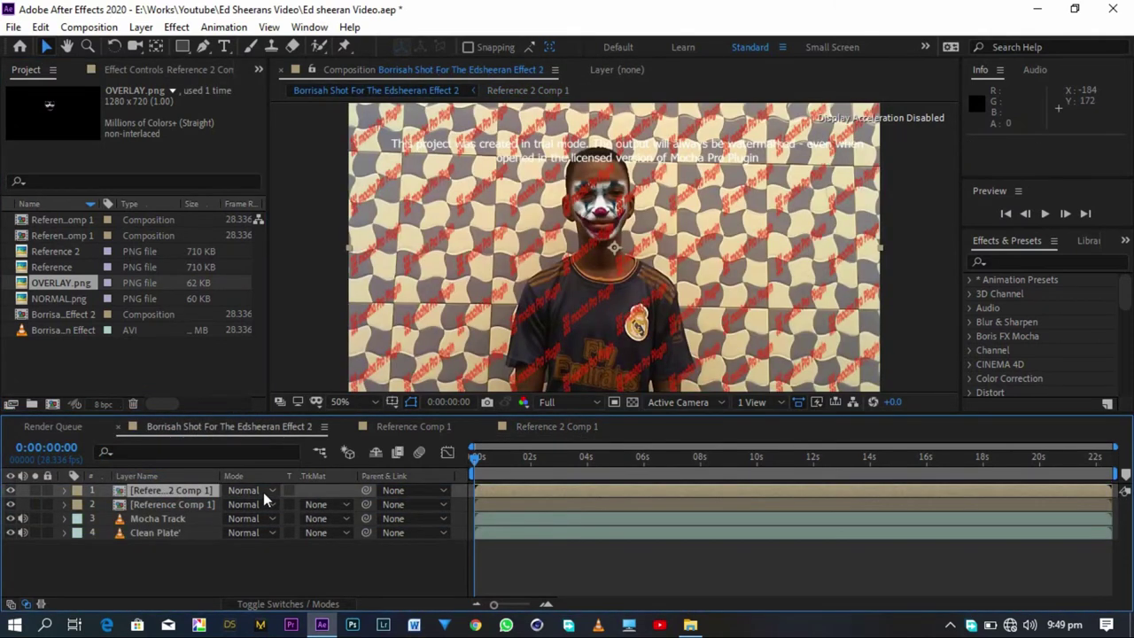
{"action": "left_click", "coordinate": [263, 491]}
{"action": "left_click", "coordinate": [319, 365]}
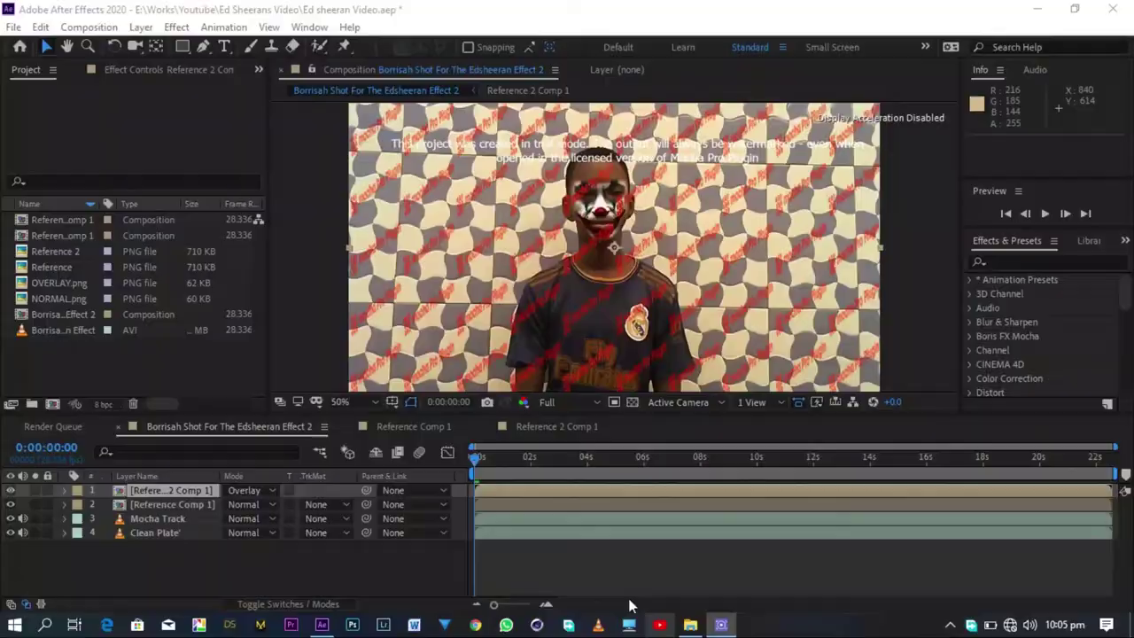
Add an adjustment layer on top of the main composition and apply the Exposure color correction effect to it.
{"action": "right_click", "coordinate": [328, 559]}
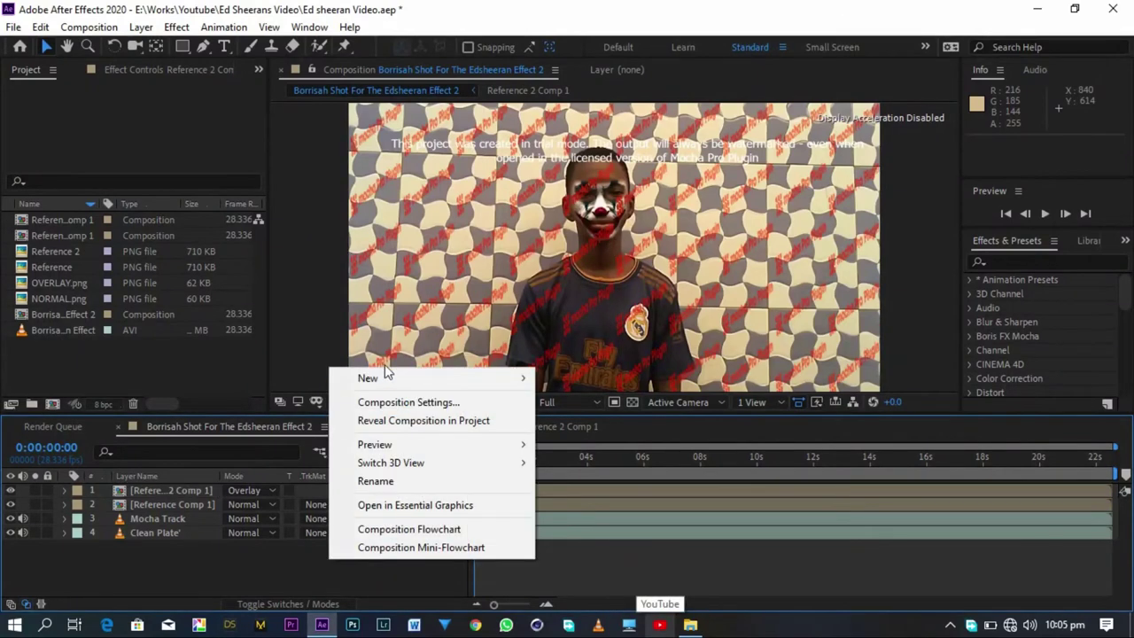
{"action": "mouse_move", "coordinate": [407, 385]}
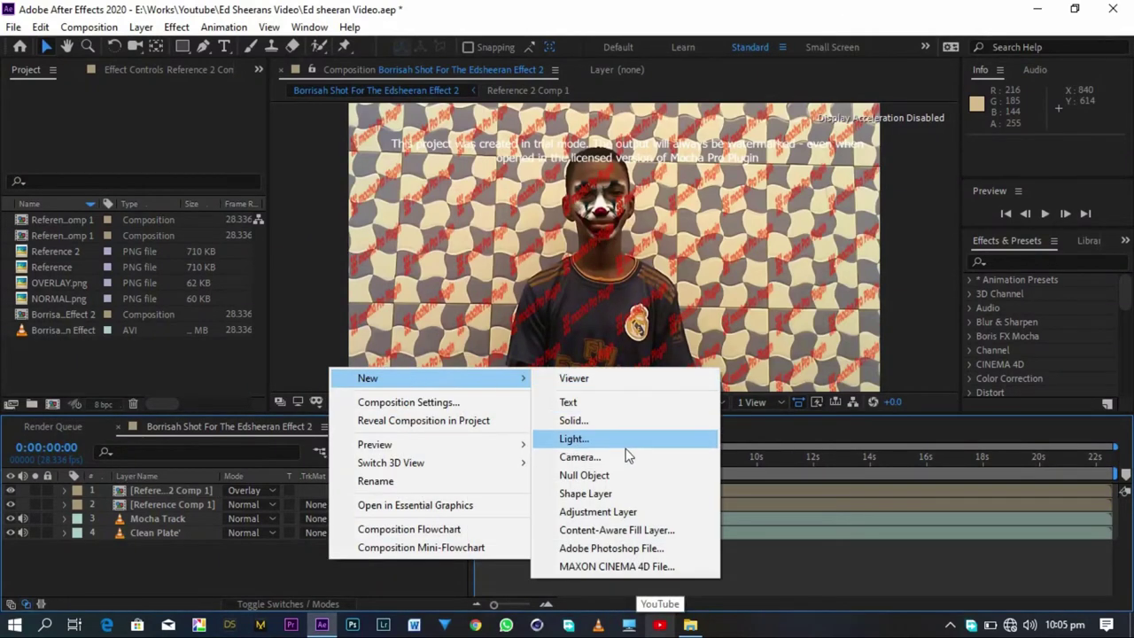
{"action": "left_click", "coordinate": [603, 511]}
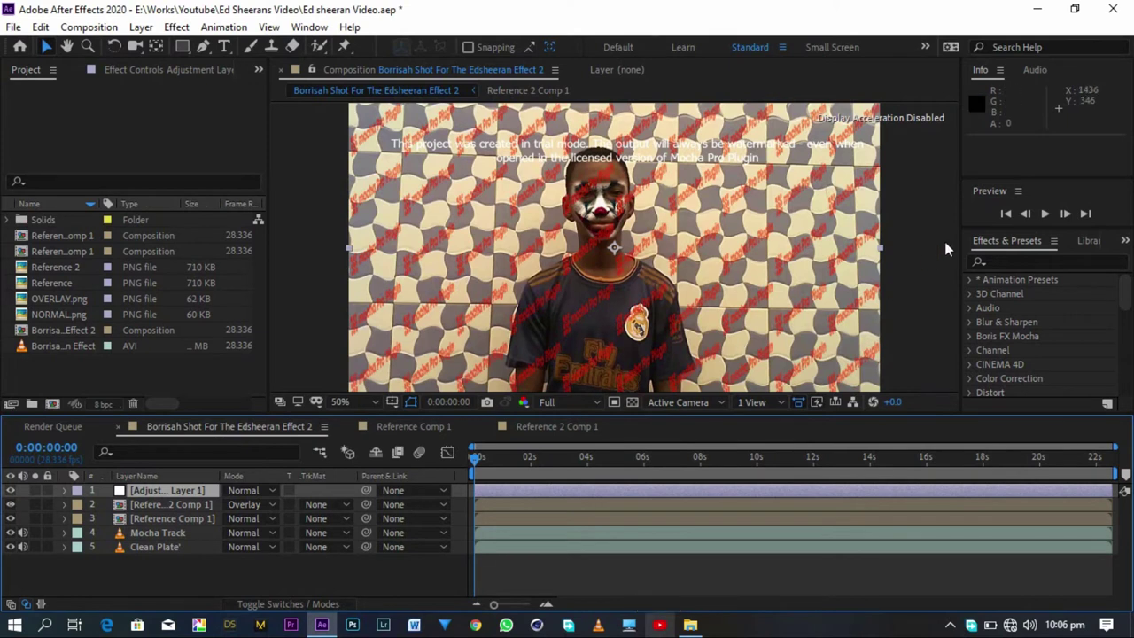
{"action": "left_click_drag", "start_coordinate": [1039, 319], "coordinate": [195, 491]}
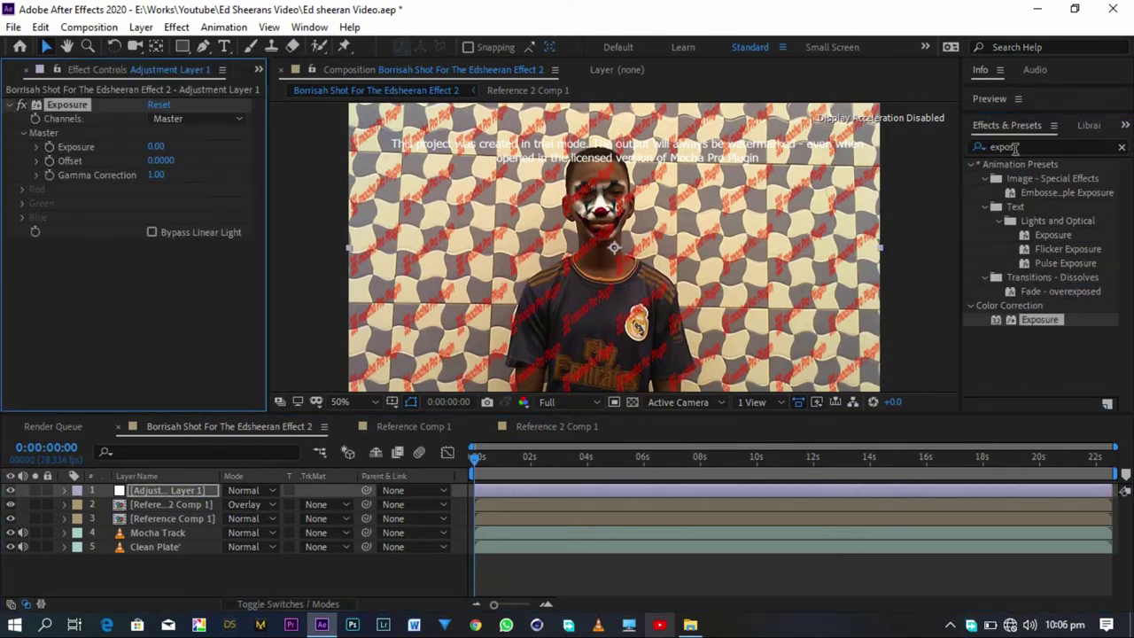
Apply the Brightness & Contrast and Photo Filter effects to the adjustment layer.
{"action": "left_click", "coordinate": [1007, 148]}
{"action": "type", "text": "brigh"}
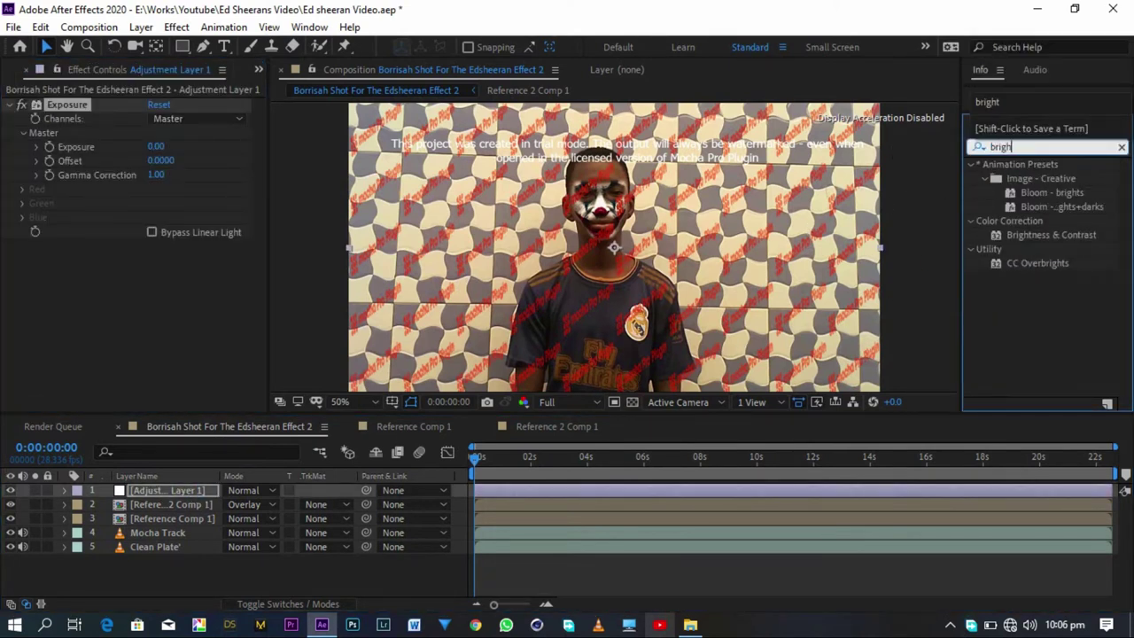
{"action": "type", "text": "t"}
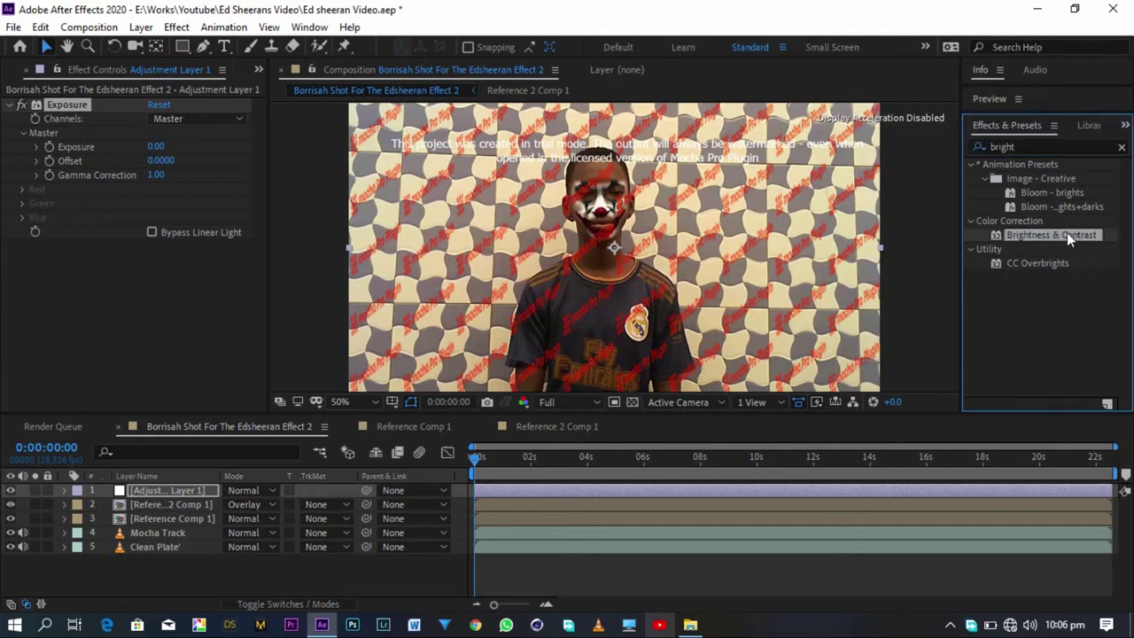
{"action": "double_click", "coordinate": [1067, 232]}
{"action": "type", "text": "photo"}
{"action": "left_click_drag", "start_coordinate": [1031, 178], "coordinate": [78, 380]}
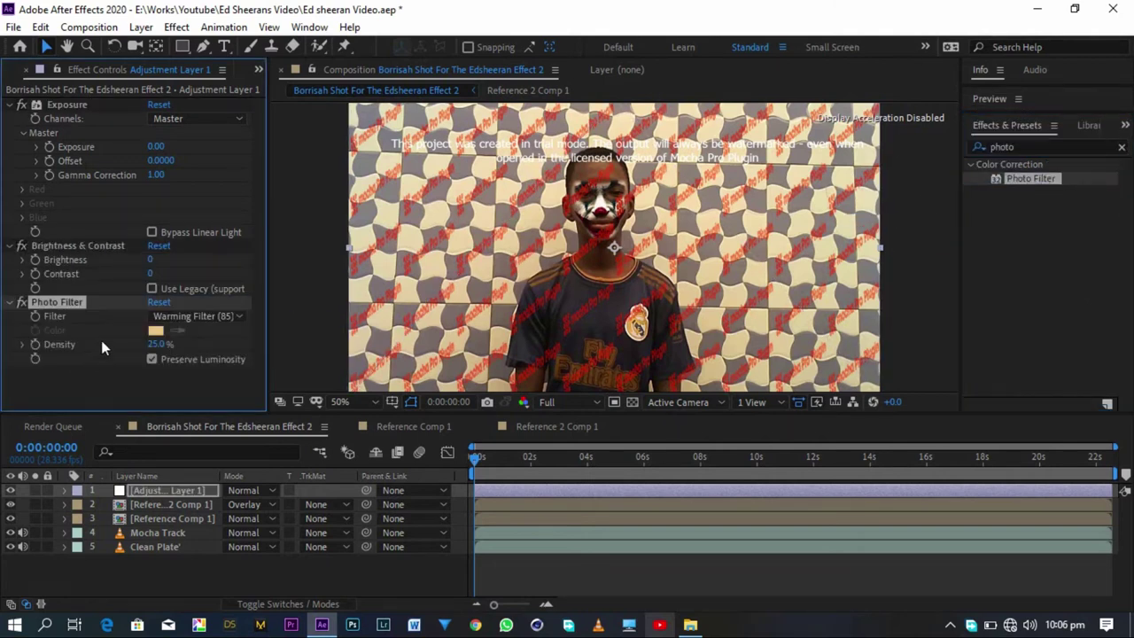
Grade the adjustment layer with a Blue photo filter at 44% density, exposure -2.09, brightness -68 and contrast 25.
{"action": "left_click", "coordinate": [186, 316]}
{"action": "left_click", "coordinate": [240, 433]}
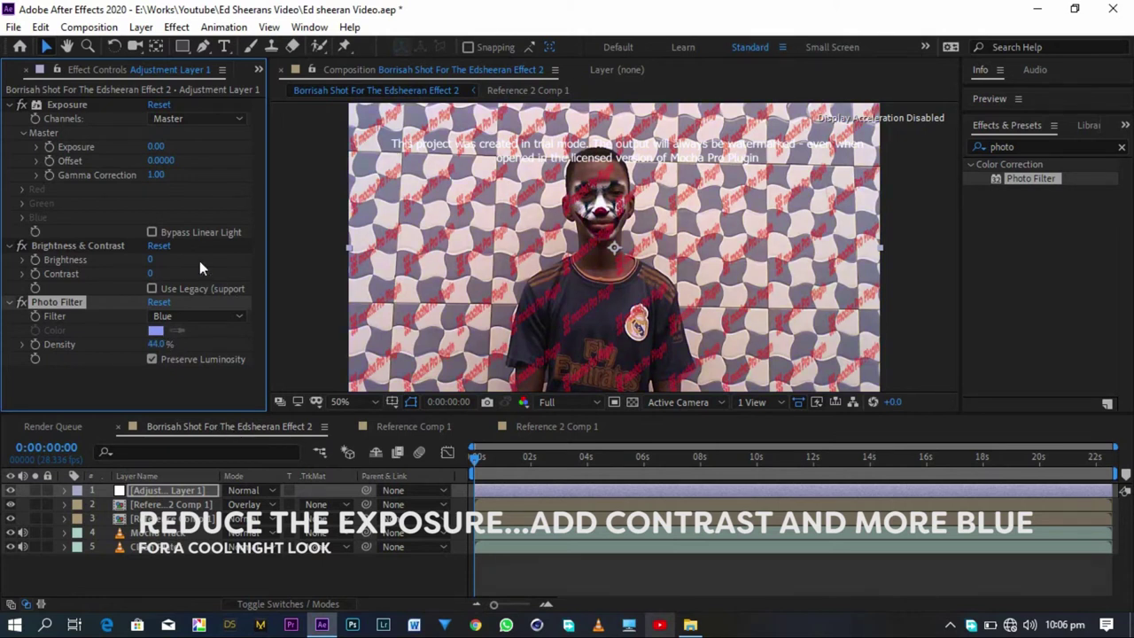
{"action": "left_click_drag", "start_coordinate": [152, 146], "coordinate": [69, 219]}
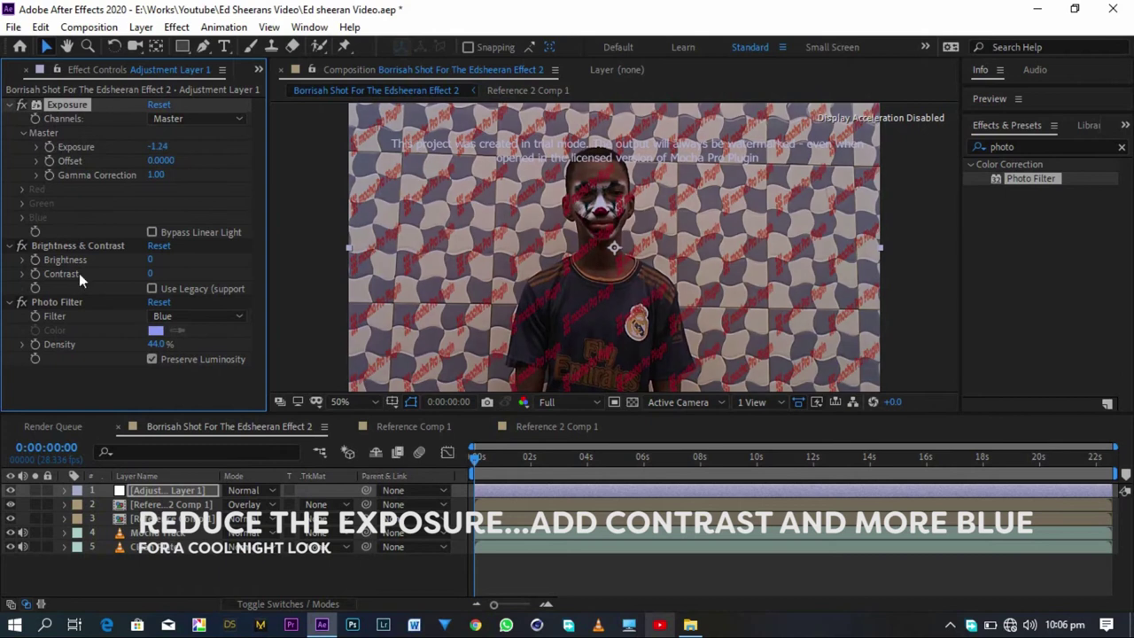
{"action": "left_click_drag", "start_coordinate": [156, 275], "coordinate": [187, 284]}
{"action": "left_click_drag", "start_coordinate": [114, 258], "coordinate": [99, 260]}
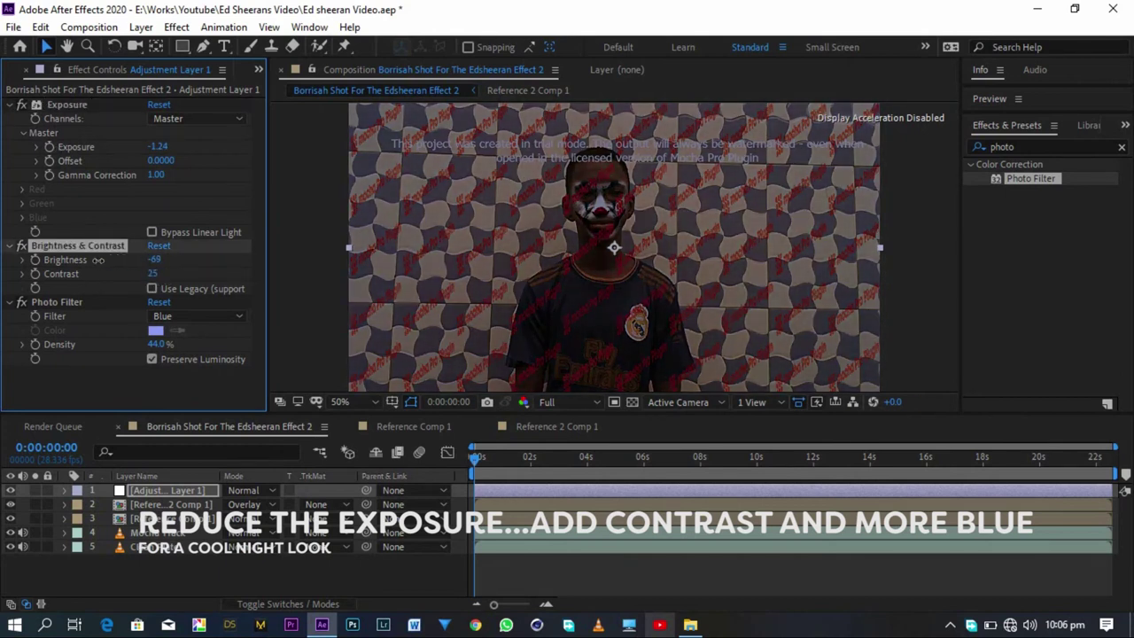
{"action": "left_click_drag", "start_coordinate": [157, 146], "coordinate": [139, 156]}
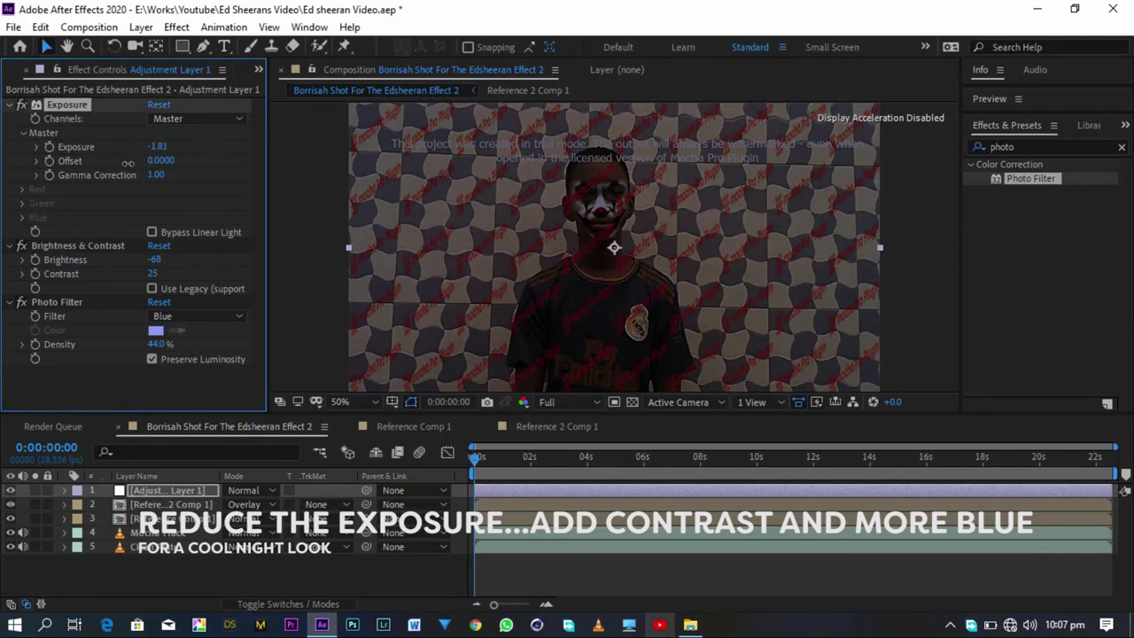
{"action": "key", "text": "XF86AudioLowerVolume"}
{"action": "key", "text": "XF86AudioLowerVolume"}
{"action": "key", "text": "XF86AudioLowerVolume"}
{"action": "left_click", "coordinate": [671, 165]}
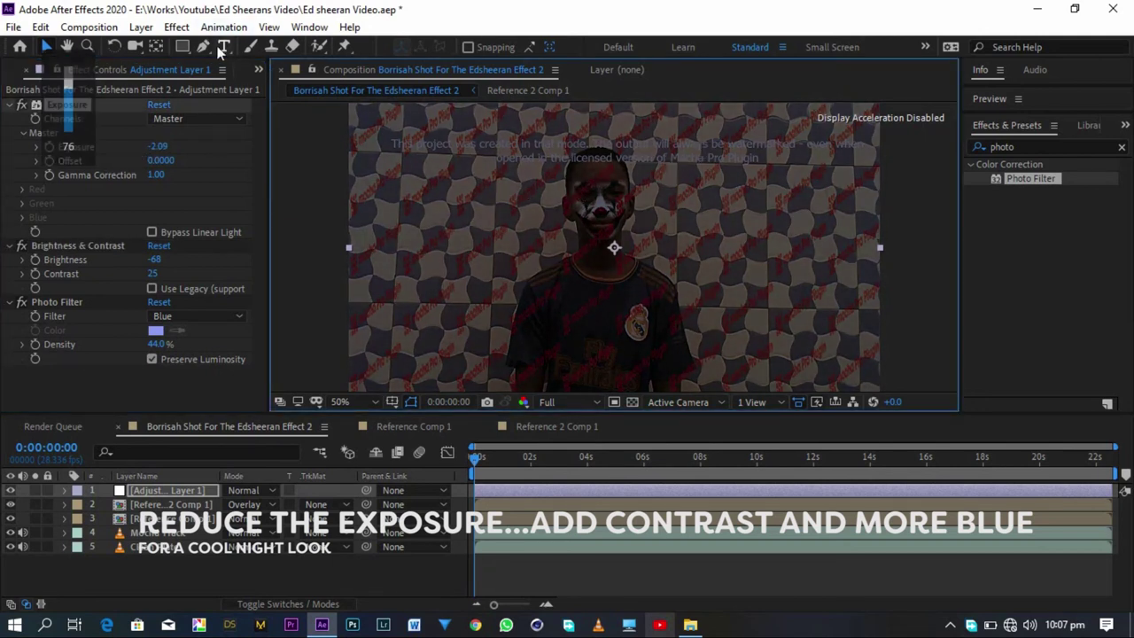
Draw a closed Pen tool mask on the adjustment layer around the subject's body and head.
{"action": "key", "text": "g"}
{"action": "left_click_drag", "start_coordinate": [577, 275], "coordinate": [553, 210]}
{"action": "left_click", "coordinate": [484, 340]}
{"action": "left_click", "coordinate": [495, 225]}
{"action": "left_click", "coordinate": [546, 185]}
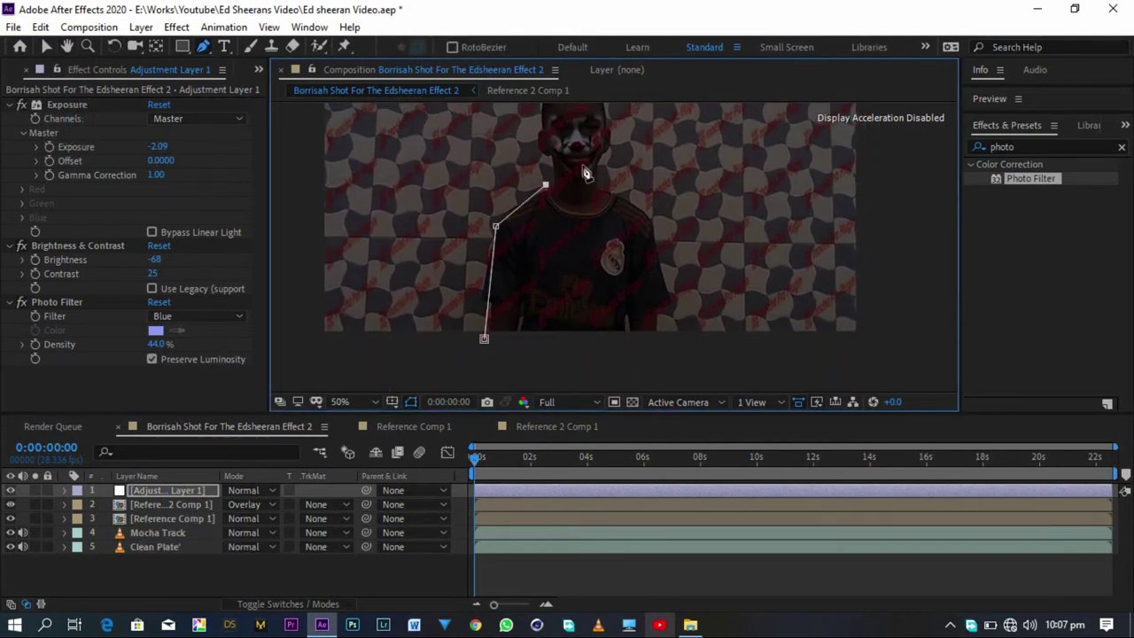
{"action": "left_click_drag", "start_coordinate": [537, 127], "coordinate": [549, 250]}
{"action": "left_click", "coordinate": [543, 245]}
{"action": "left_click", "coordinate": [557, 197]}
{"action": "left_click", "coordinate": [586, 198]}
{"action": "left_click", "coordinate": [622, 222]}
{"action": "left_click", "coordinate": [641, 324]}
{"action": "left_click", "coordinate": [637, 350]}
{"action": "left_click_drag", "start_coordinate": [606, 370], "coordinate": [577, 370]}
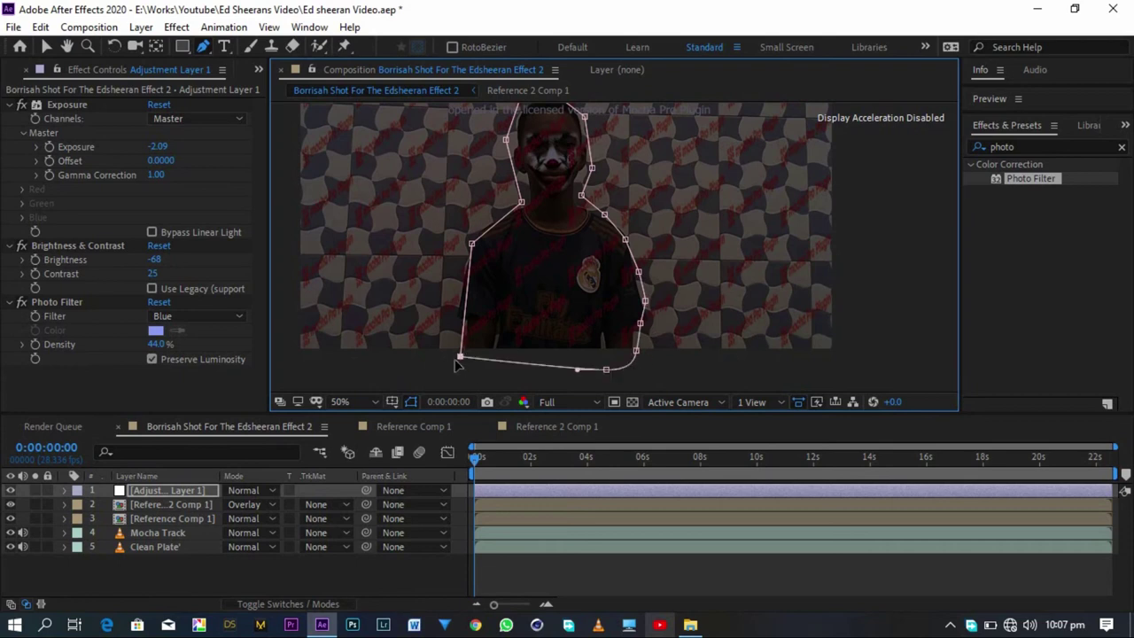
{"action": "left_click", "coordinate": [460, 356]}
Set Mask 1 on the adjustment layer to Subtract, feather it about 572 pixels and lower its mask expansion.
{"action": "left_click", "coordinate": [64, 490]}
{"action": "left_click", "coordinate": [79, 505]}
{"action": "left_click", "coordinate": [239, 520]}
{"action": "left_click", "coordinate": [244, 428]}
{"action": "left_click", "coordinate": [94, 519]}
{"action": "left_click_drag", "start_coordinate": [251, 547], "coordinate": [728, 558]}
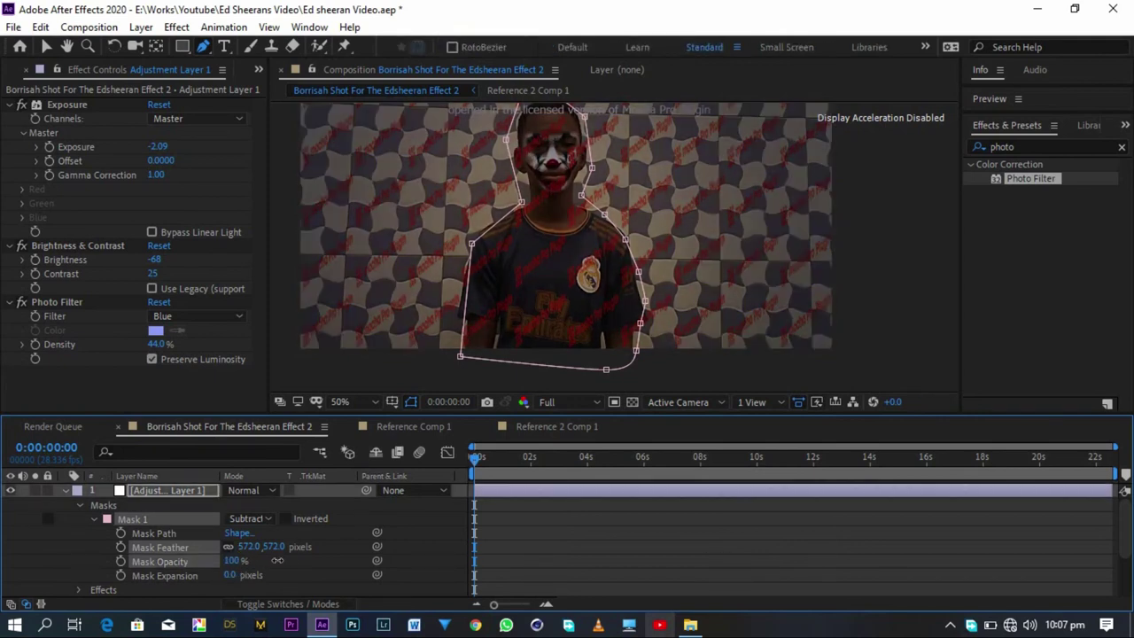
{"action": "left_click_drag", "start_coordinate": [232, 575], "coordinate": [133, 566]}
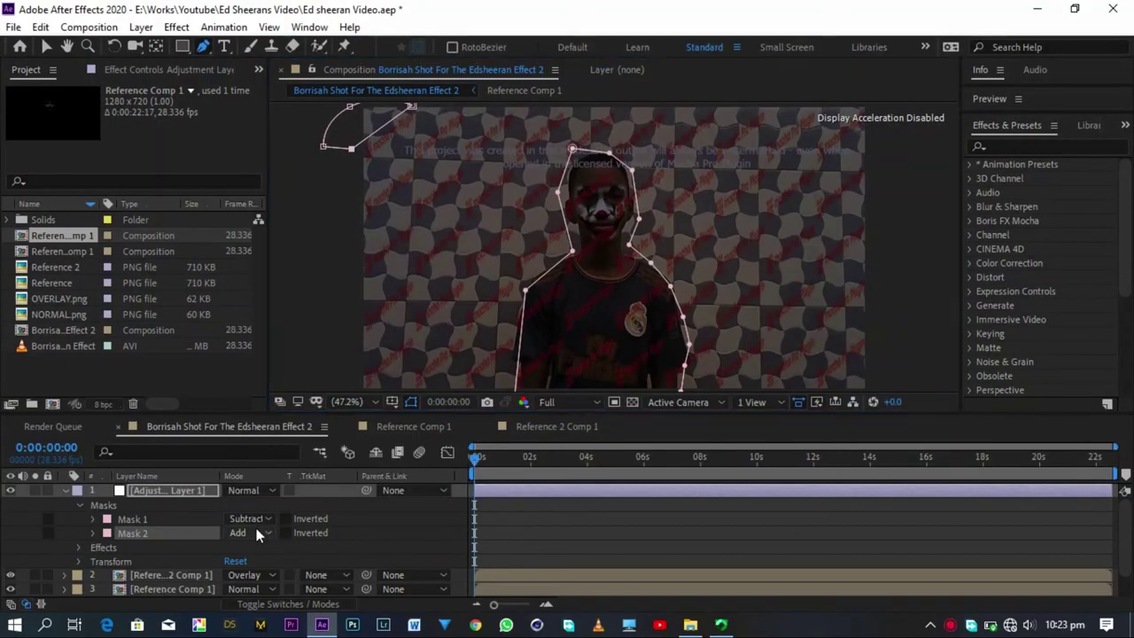
Set the mode of Mask 2 on the adjustment layer to Subtract.
{"action": "left_click", "coordinate": [256, 530]}
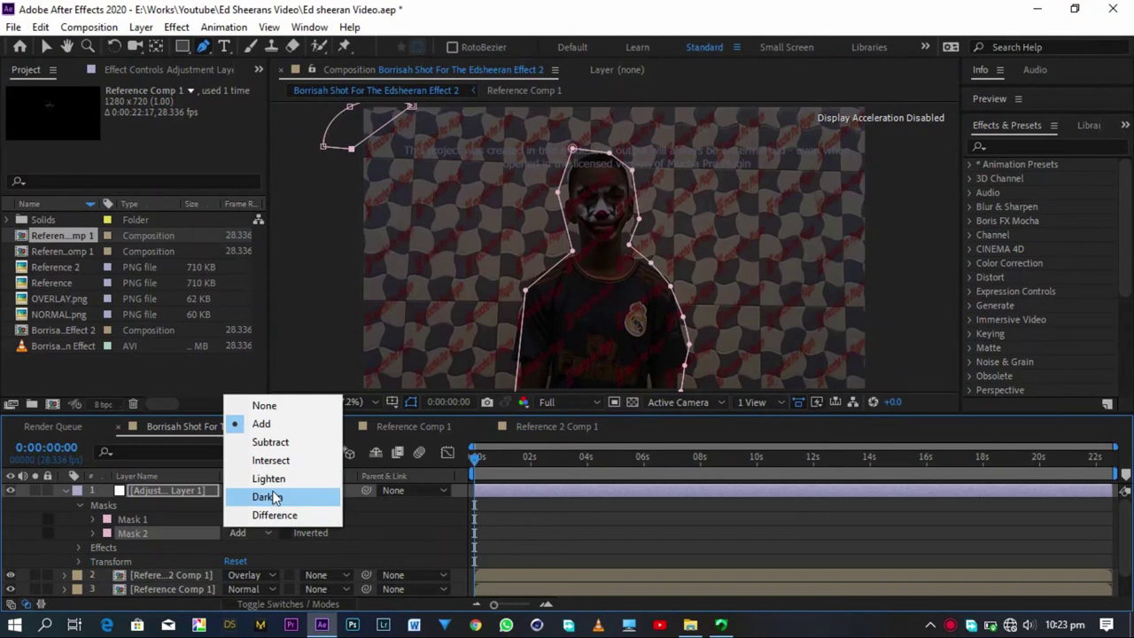
{"action": "left_click", "coordinate": [270, 441]}
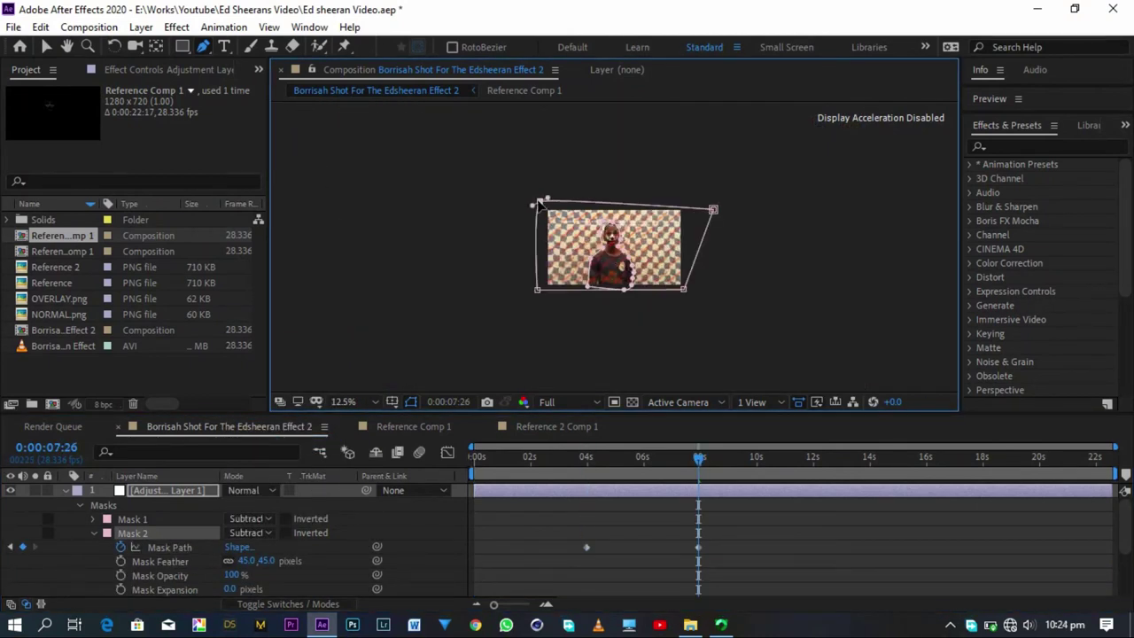